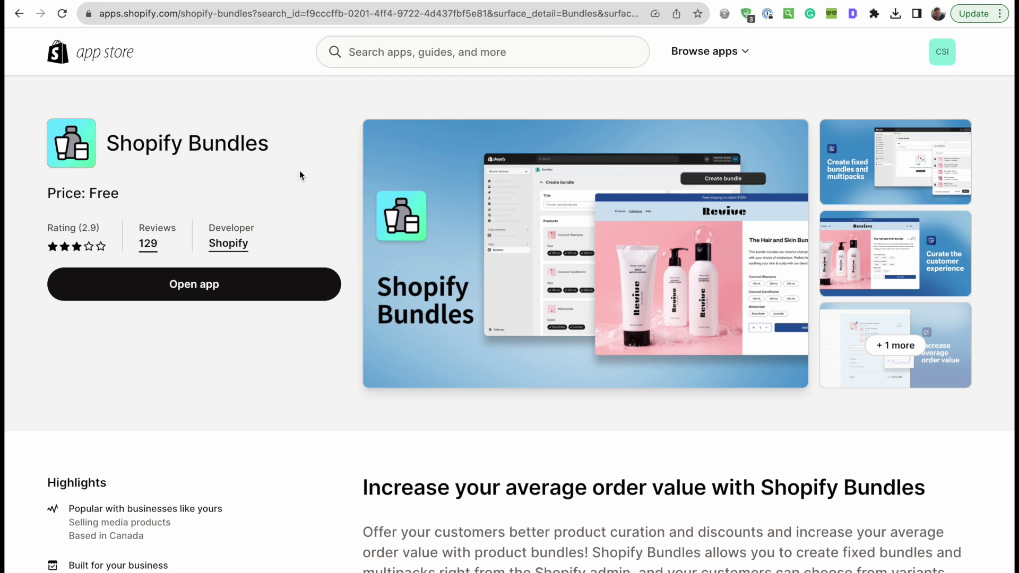
- Highlight Shopify as the developer on the free Shopify Bundles app listing
drag(210, 223, 268, 235)
click(285, 248)
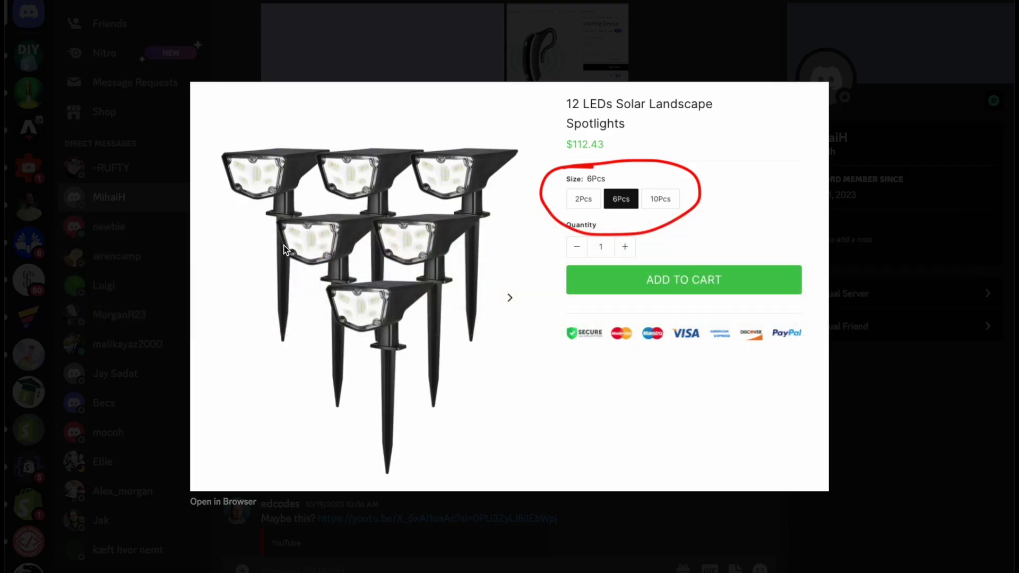
- Leave the Discord product example and return to Chrome's Shopify Admin Products page
key(super+Tab)
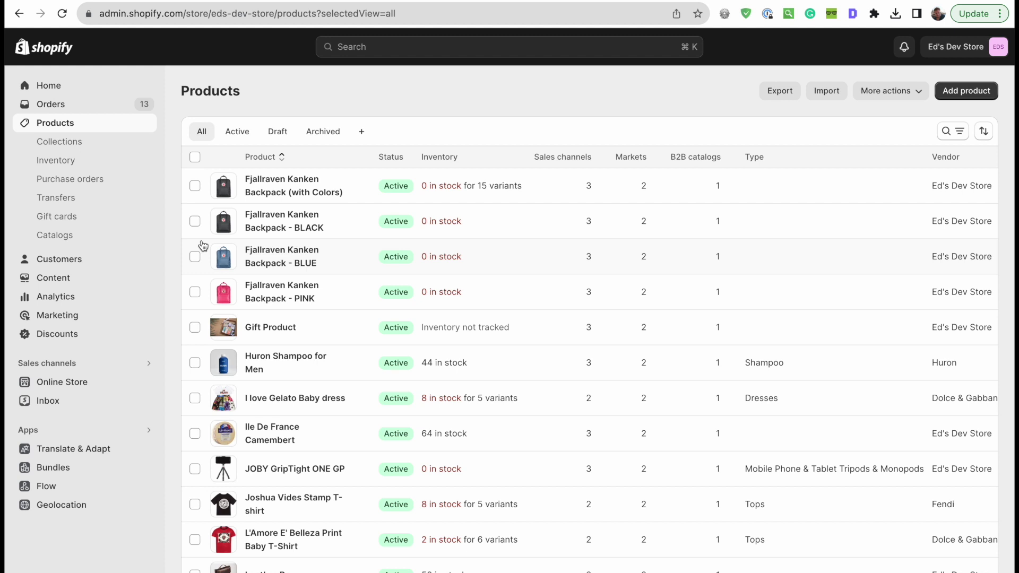
- In Apps > Bundles, create a bundle and add Huron Shampoo for Men to it
scroll(202, 245, down, 5)
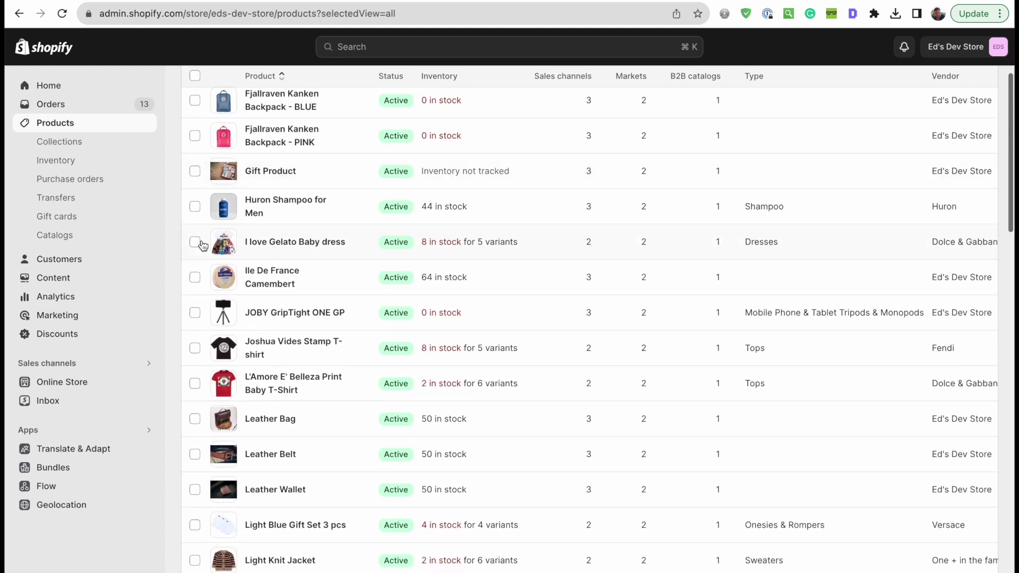
scroll(202, 245, down, 10)
click(34, 467)
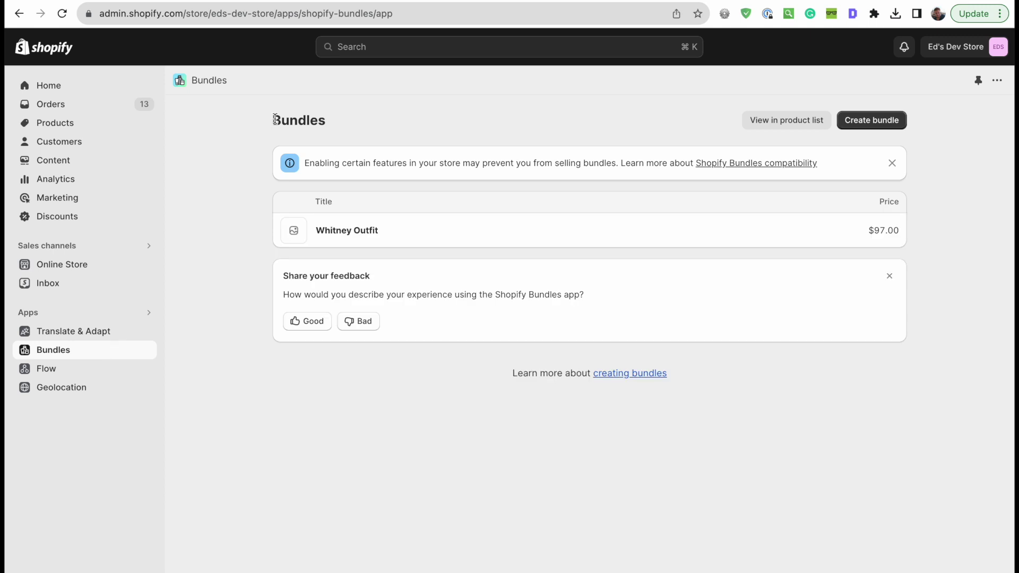
click(884, 120)
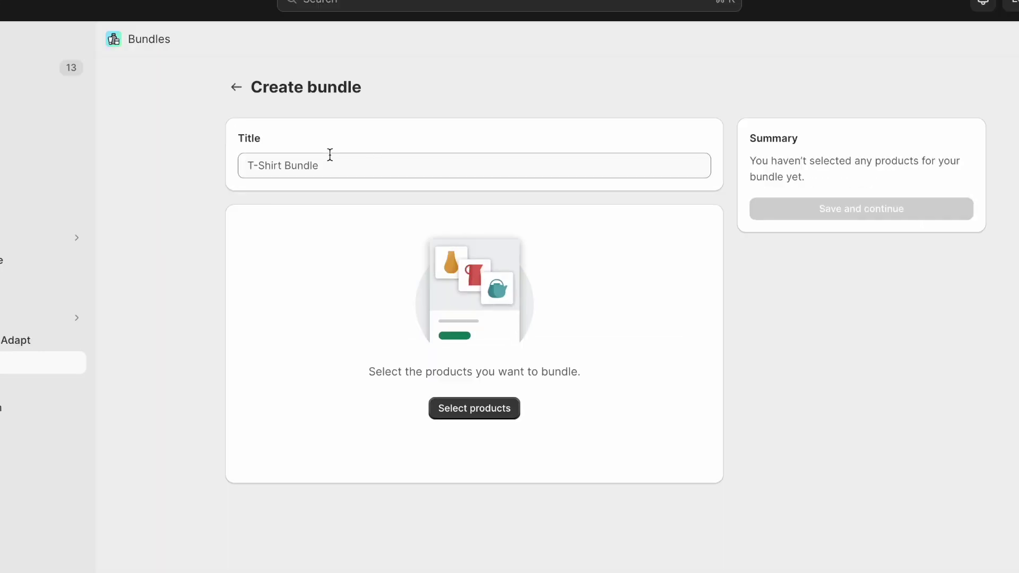
click(479, 386)
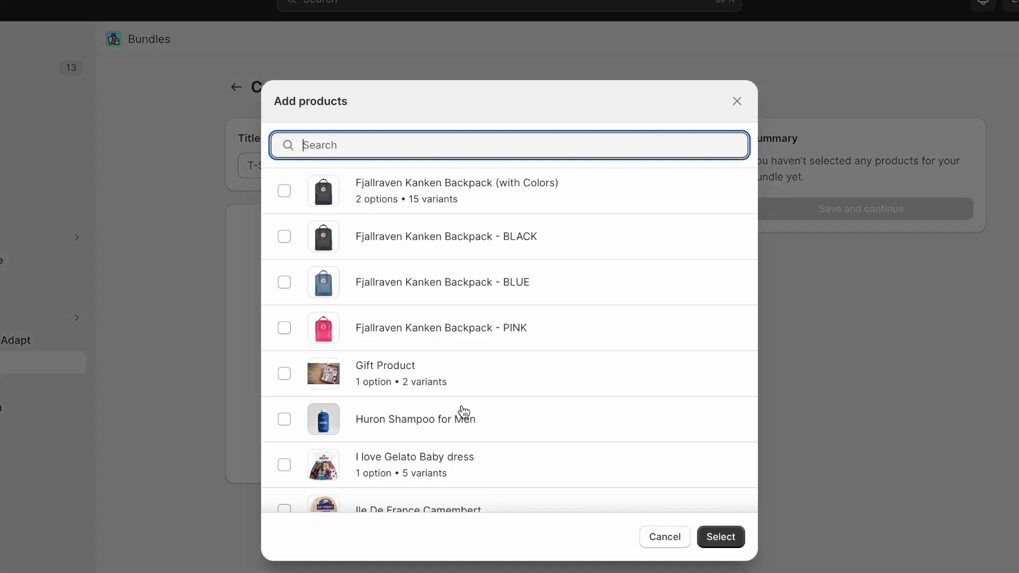
scroll(390, 266, down, 3)
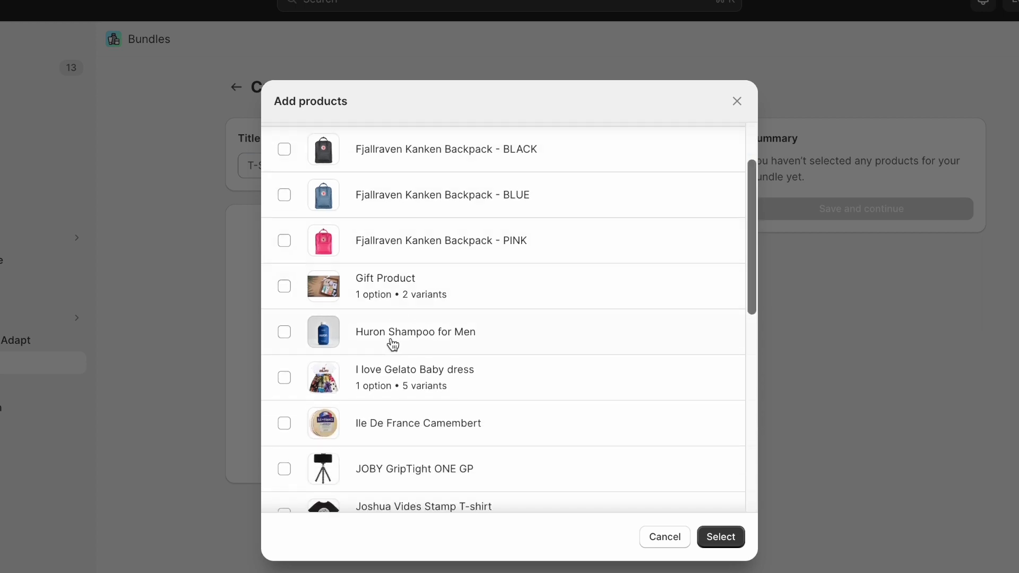
click(284, 332)
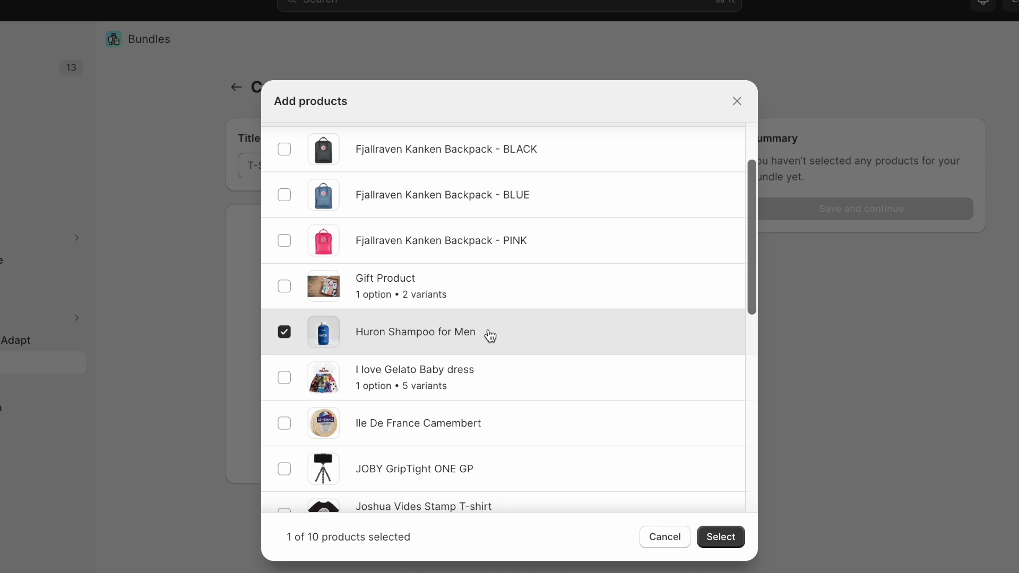
click(730, 537)
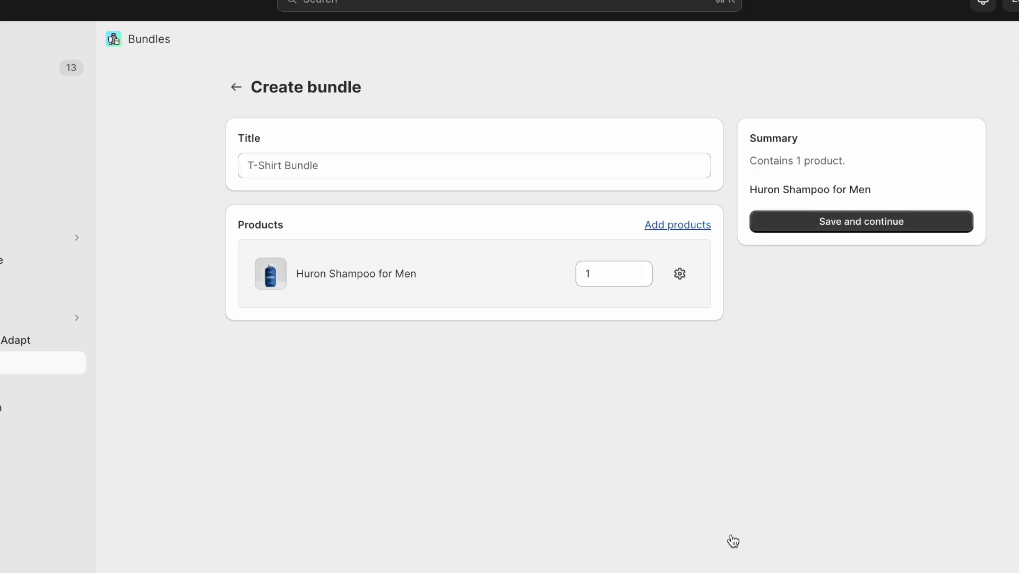
click(668, 227)
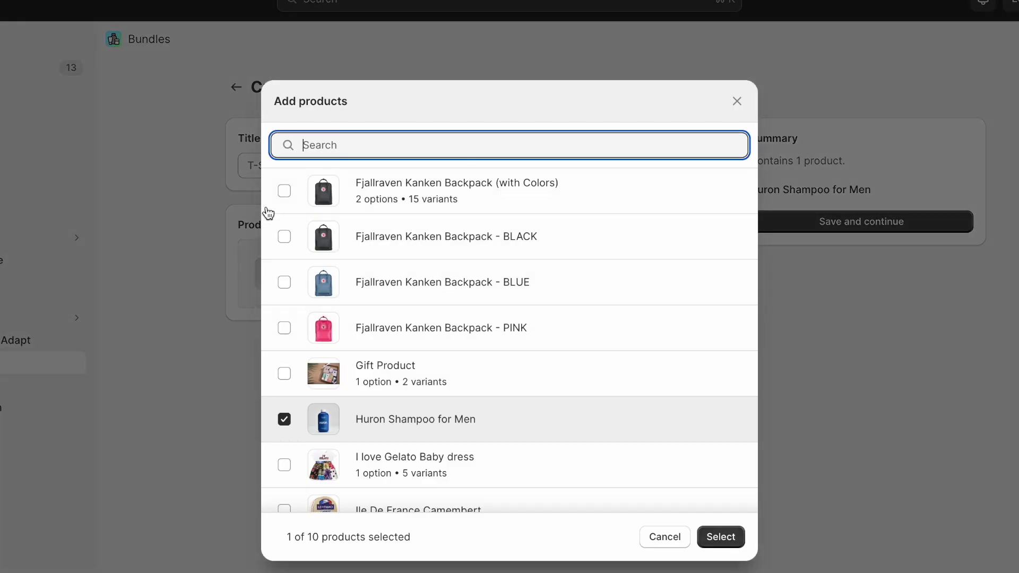
scroll(299, 443, down, 2)
scroll(298, 444, down, 5)
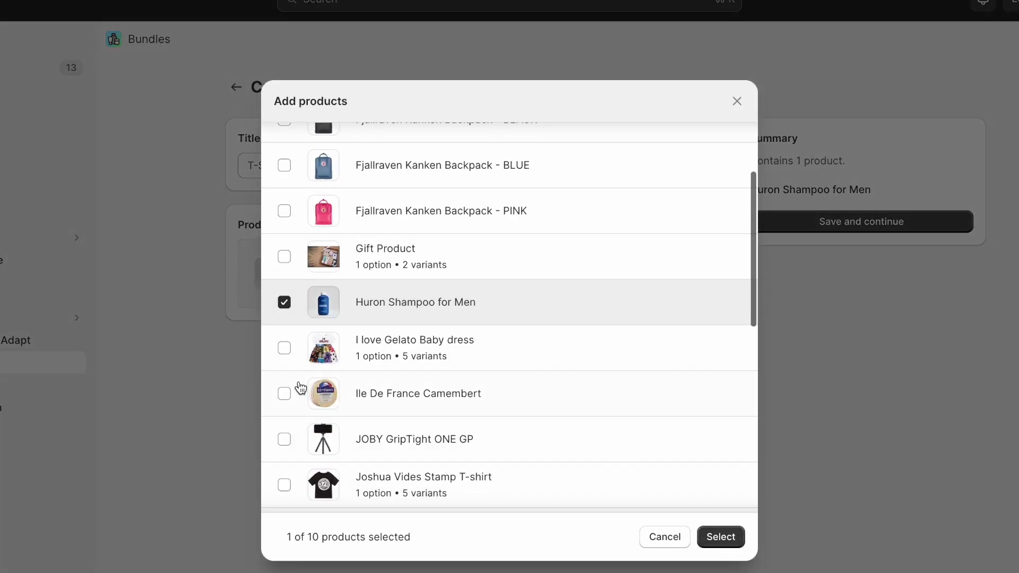
click(285, 445)
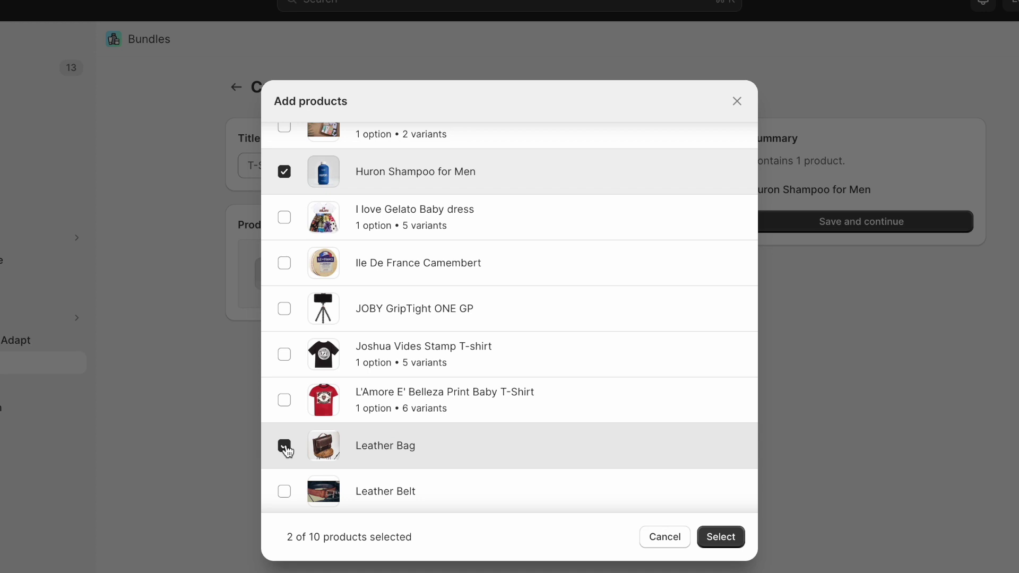
click(737, 535)
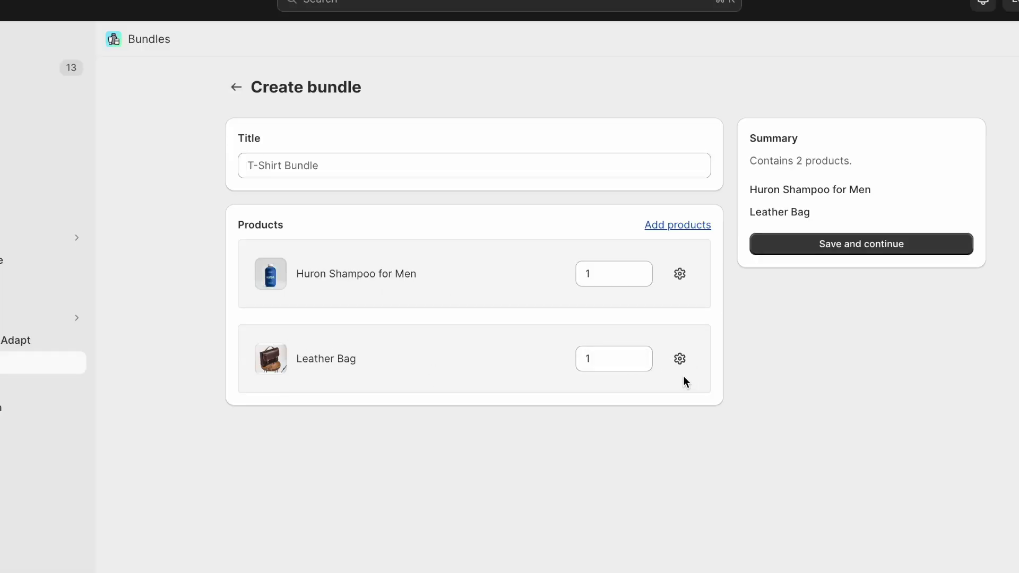
click(681, 360)
click(744, 466)
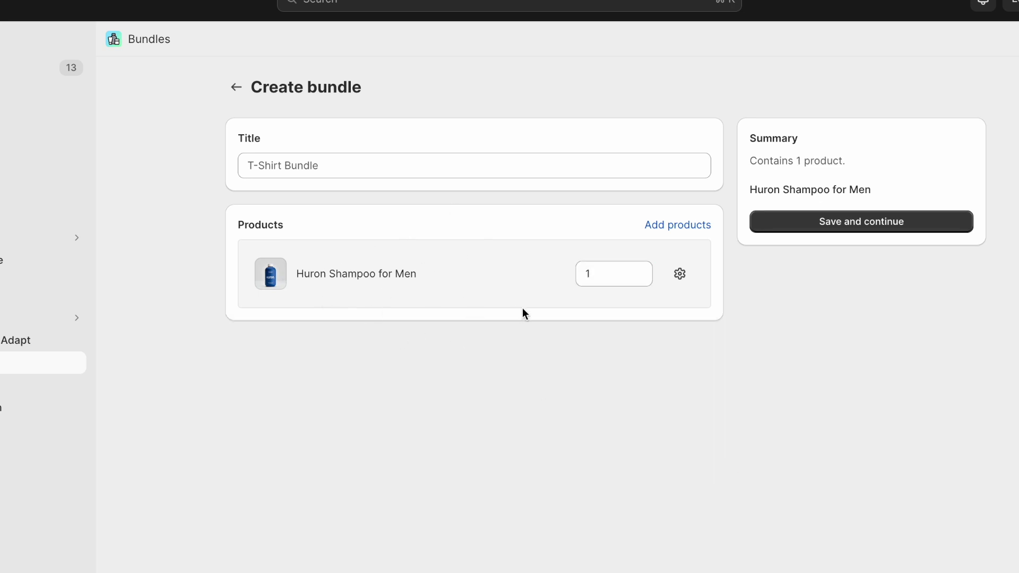
- Add a Quantity option to Huron Shampoo with rows 1, 2 and 4 and matching quantities
click(683, 281)
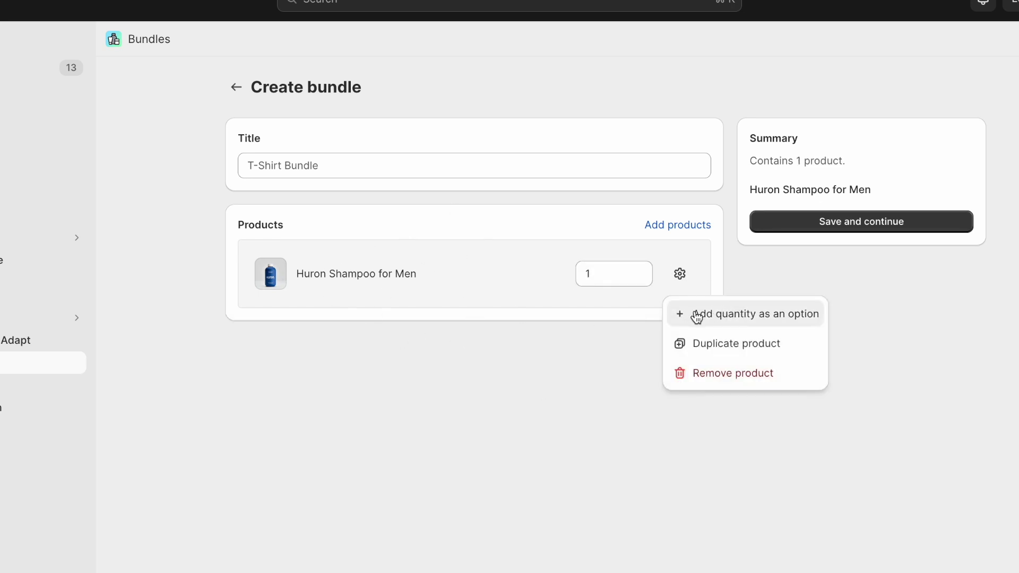
click(805, 316)
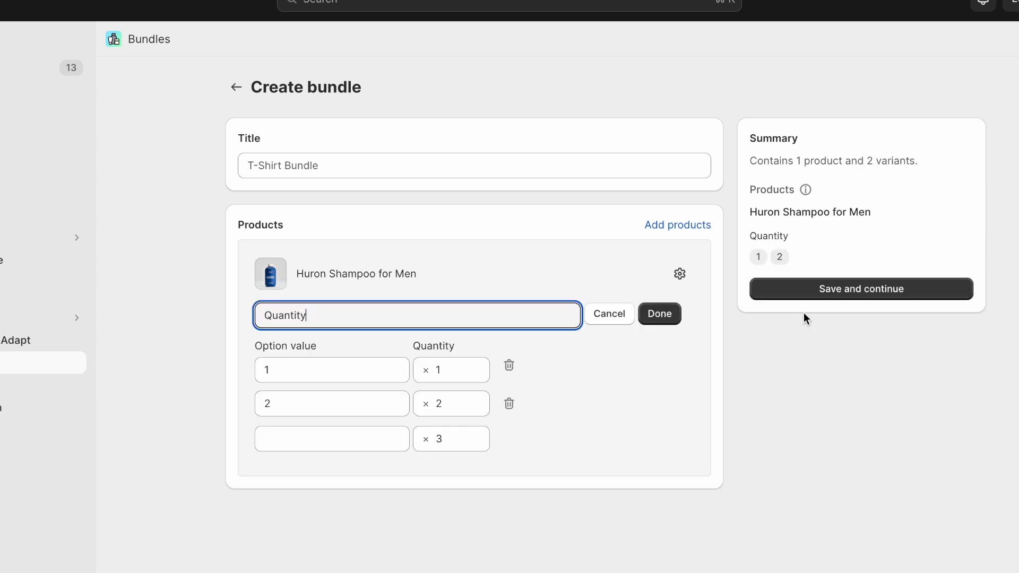
click(281, 361)
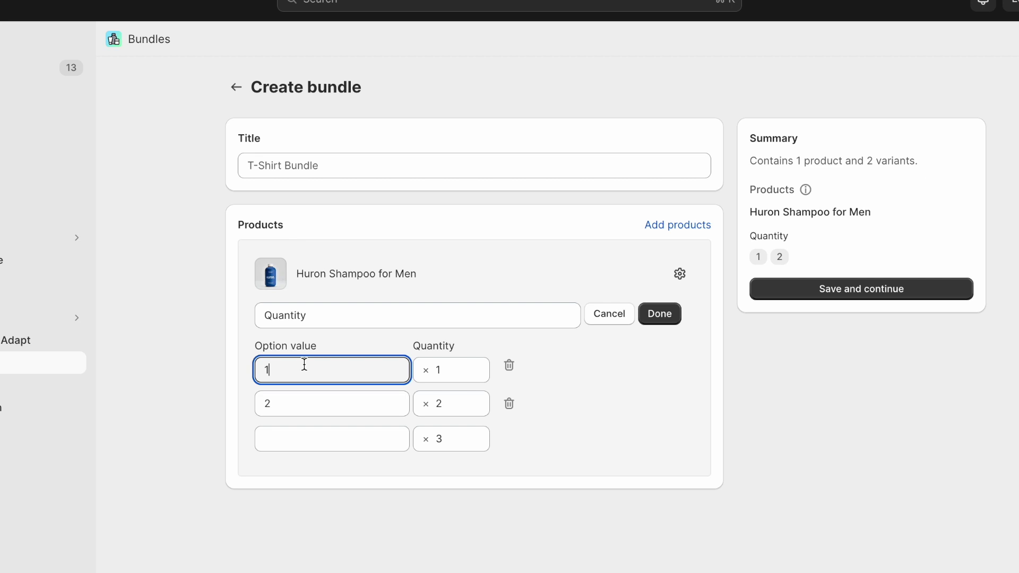
click(452, 366)
click(339, 404)
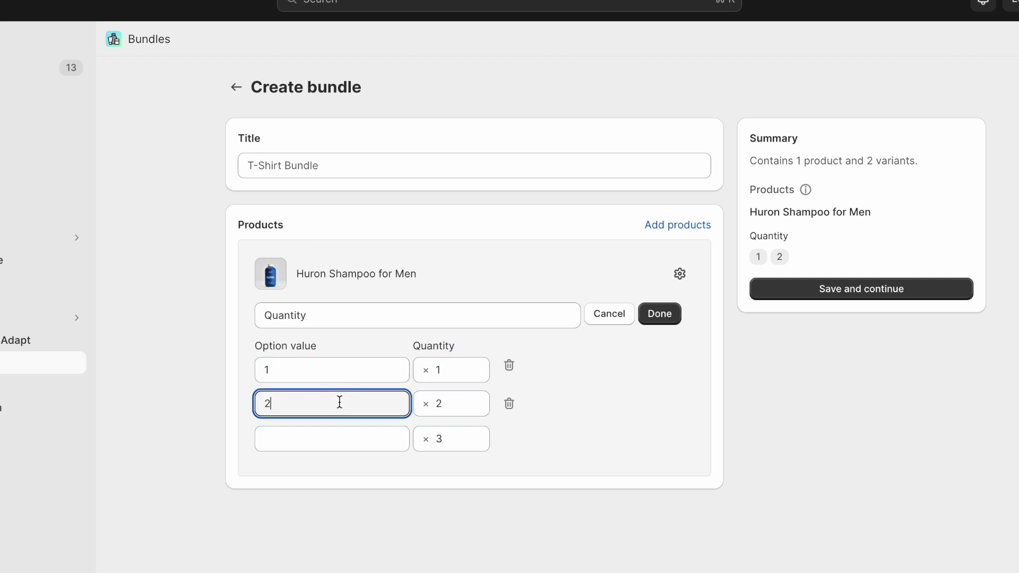
click(438, 439)
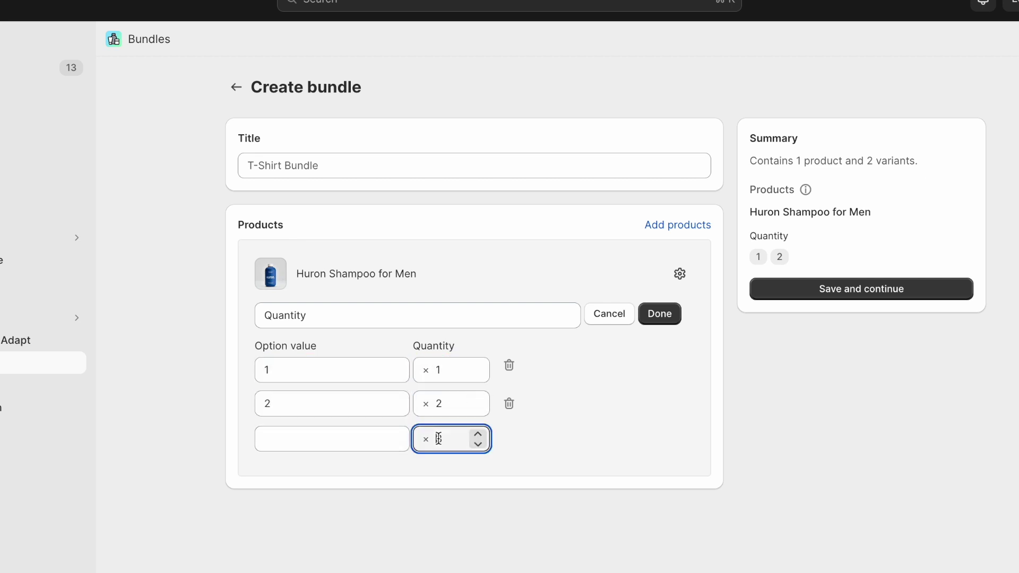
key(BackSpace)
text(4)
click(373, 438)
text(4)
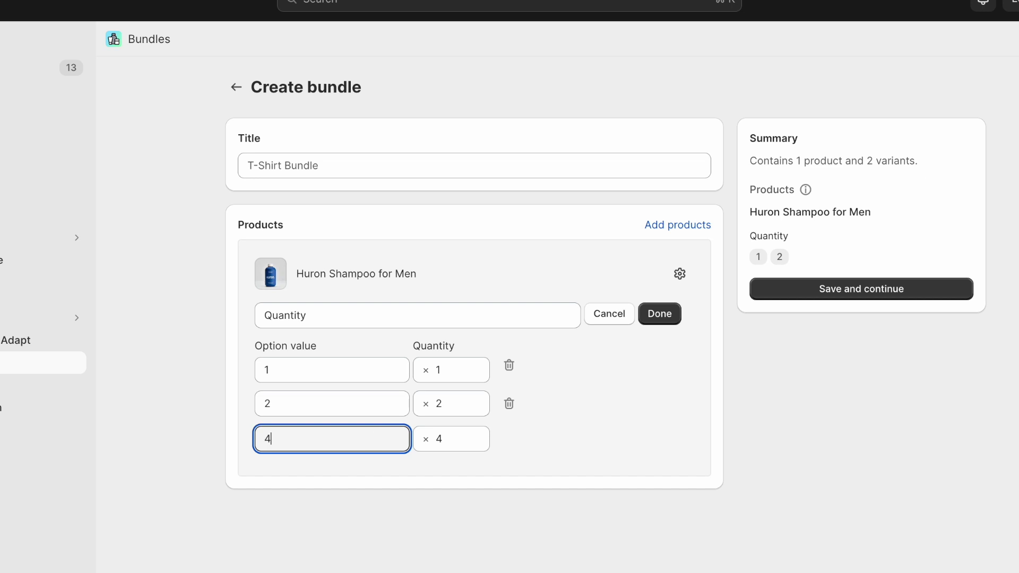
key(Tab)
- Set the fourth Quantity row to value 8 with quantity 8 and finish the option
click(361, 474)
text(8)
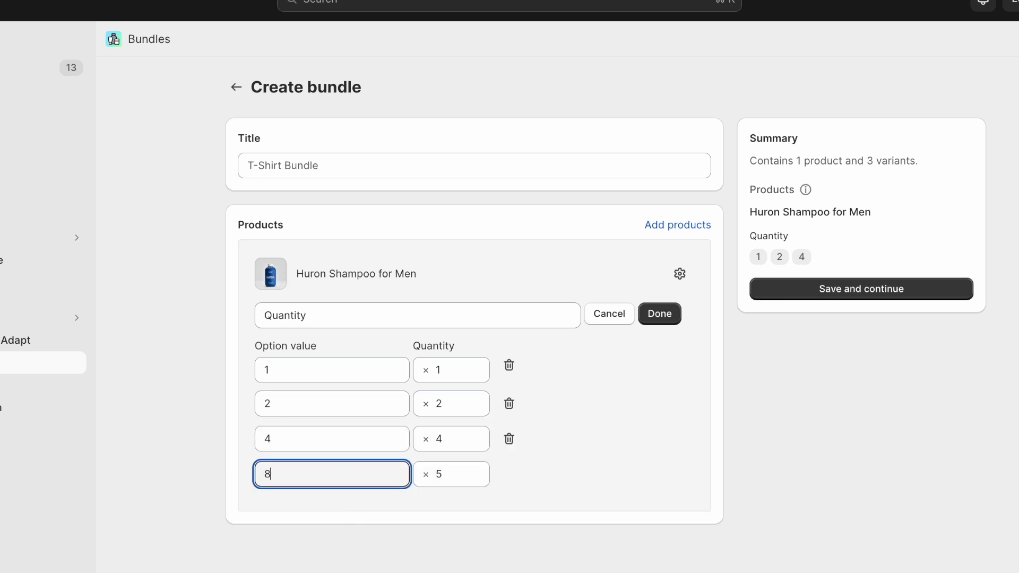
click(478, 473)
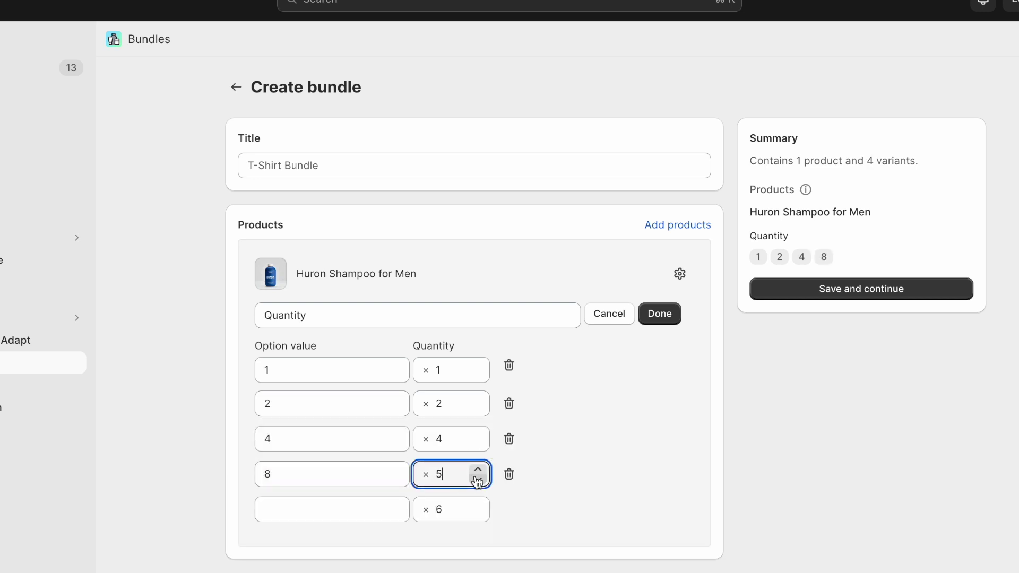
double_click(438, 474)
text(8)
key(Tab)
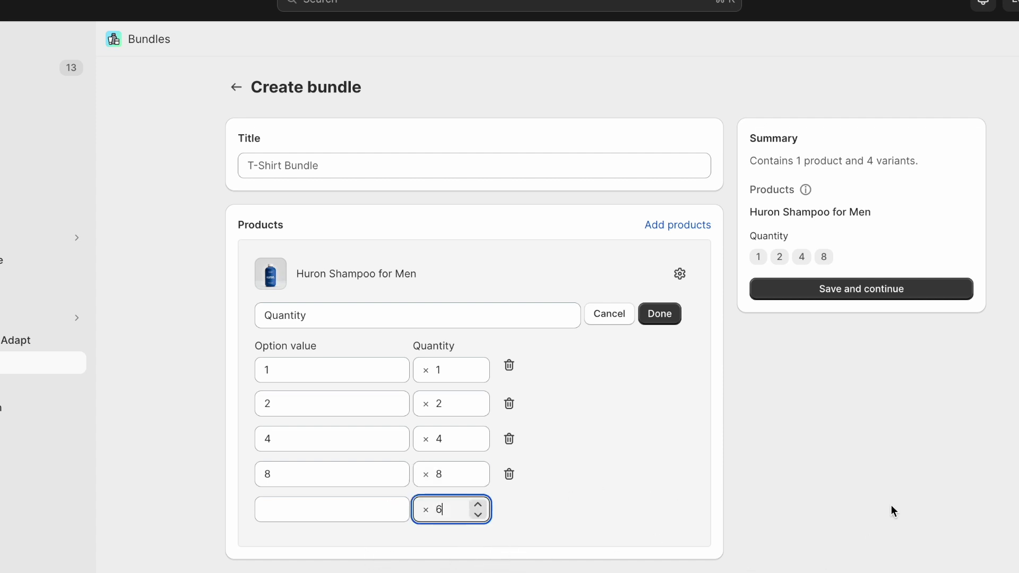
click(672, 316)
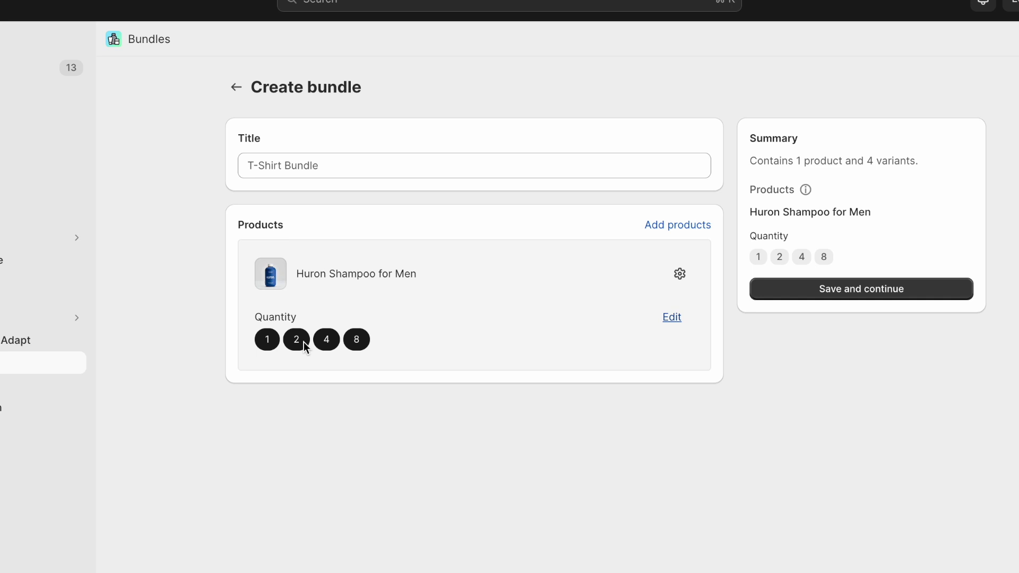
- Title the bundle 'Shampoo Bundle' and save it
click(316, 169)
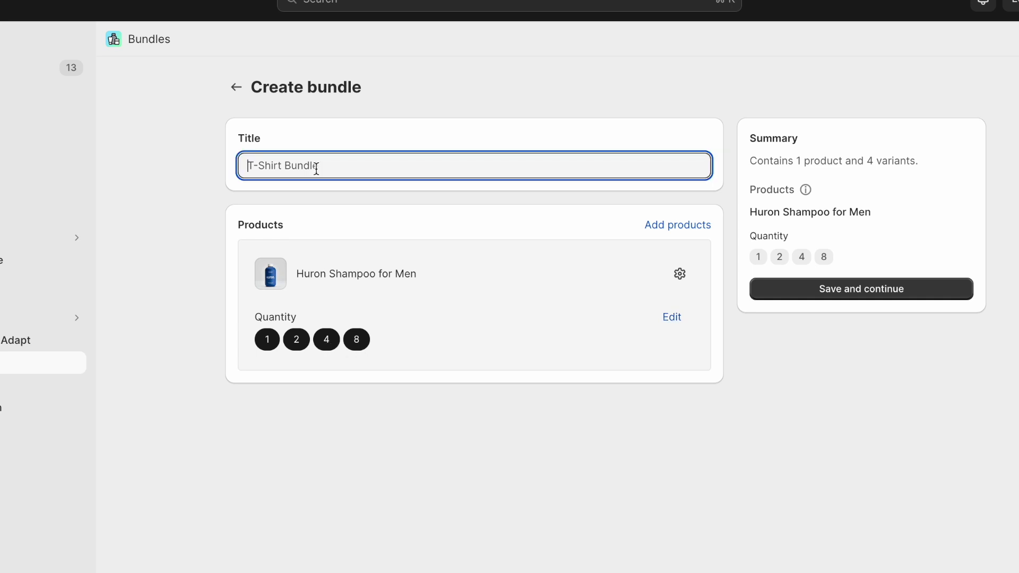
text(Shampoo Bundle)
click(862, 290)
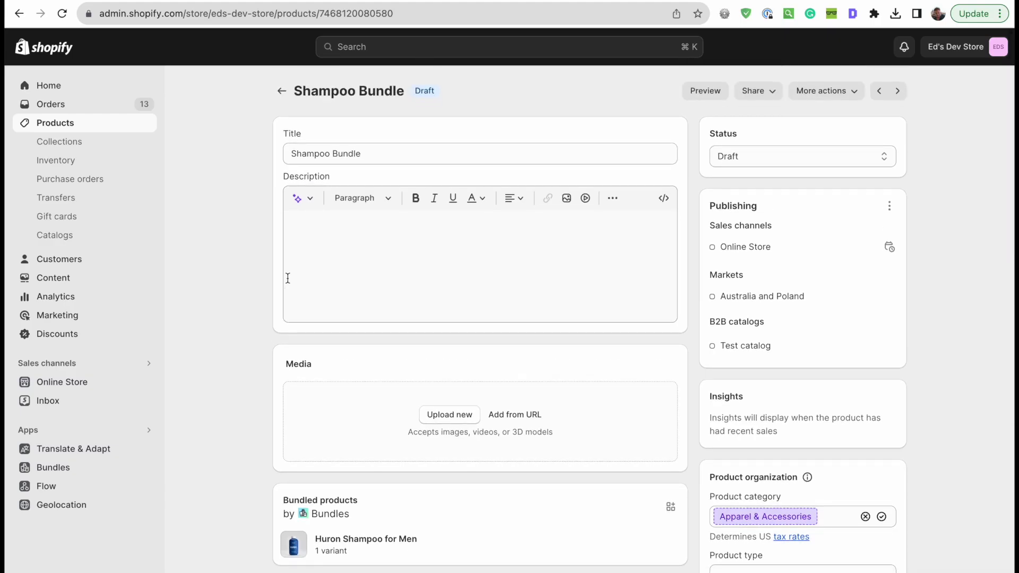
- Set the Shampoo Bundle status to Active and highlight its Bundled products section
click(817, 159)
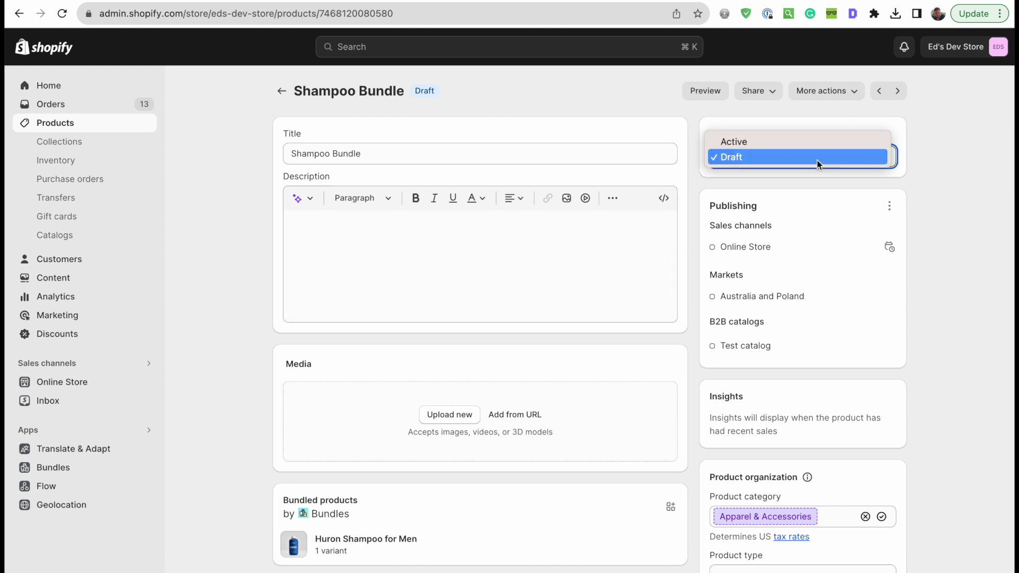
click(807, 144)
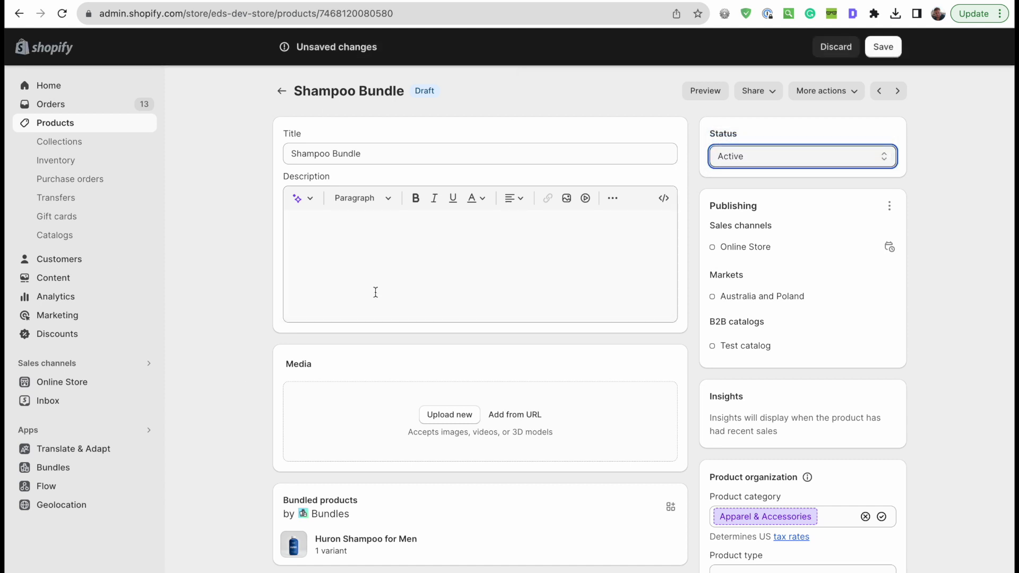
scroll(375, 291, down, 6)
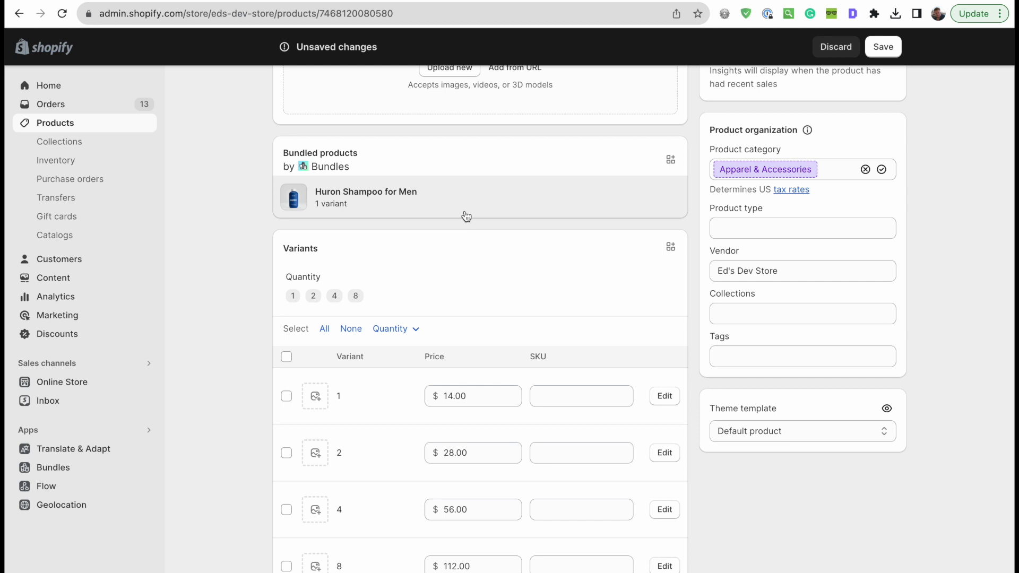
drag(283, 153, 382, 152)
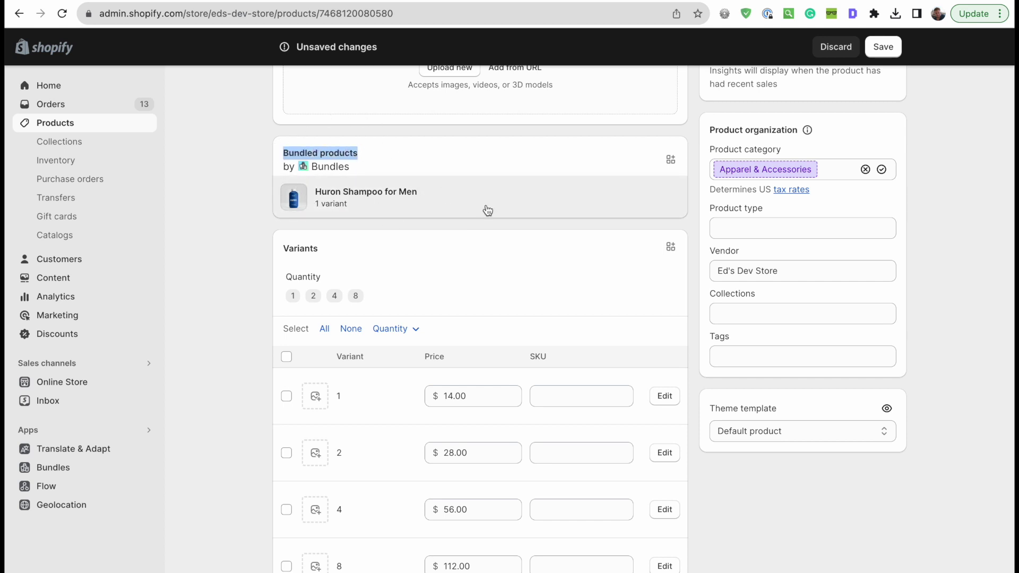
scroll(222, 285, down, 3)
scroll(222, 285, up, 1)
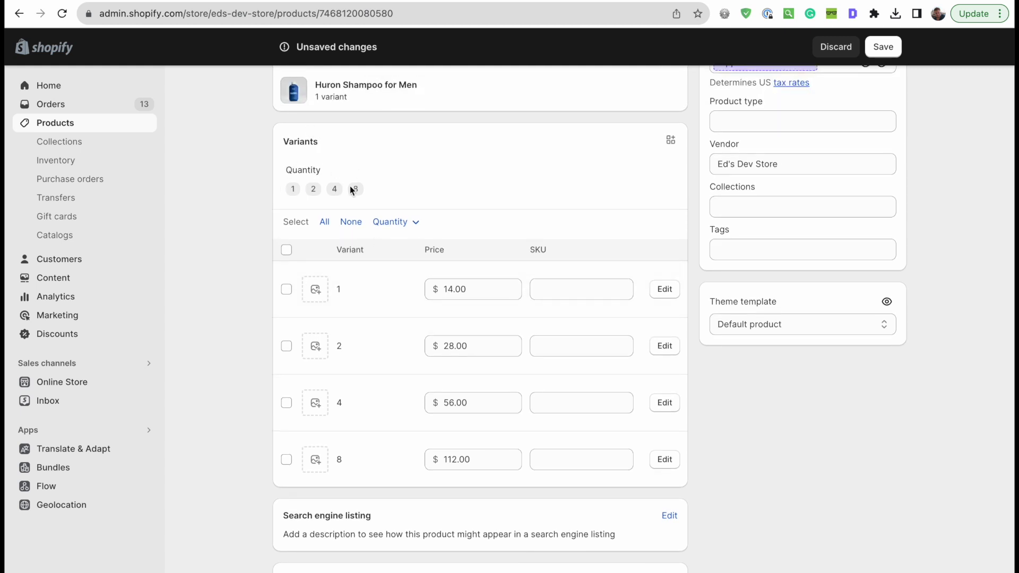
- Highlight the Variants section and review the quantity variants priced $14.00 to $112.00
double_click(293, 141)
click(291, 141)
scroll(334, 349, up, 1)
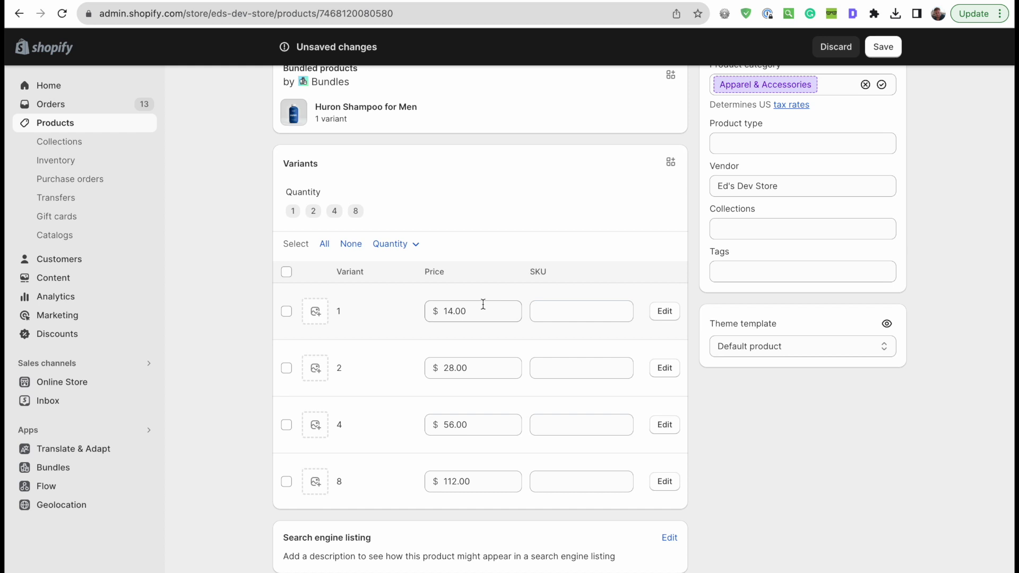
scroll(480, 435, up, 2)
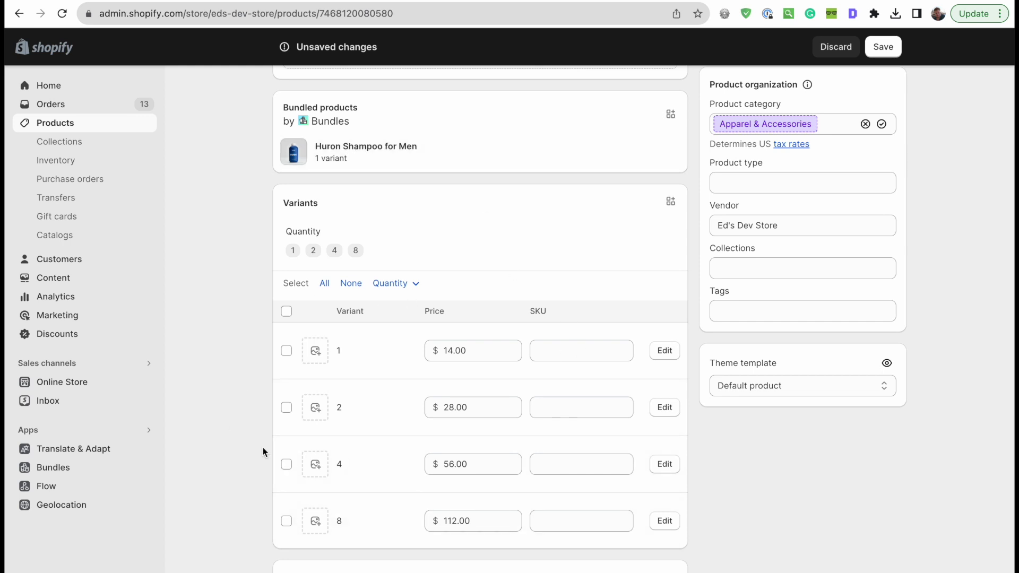
scroll(263, 452, down, 1)
scroll(263, 448, up, 2)
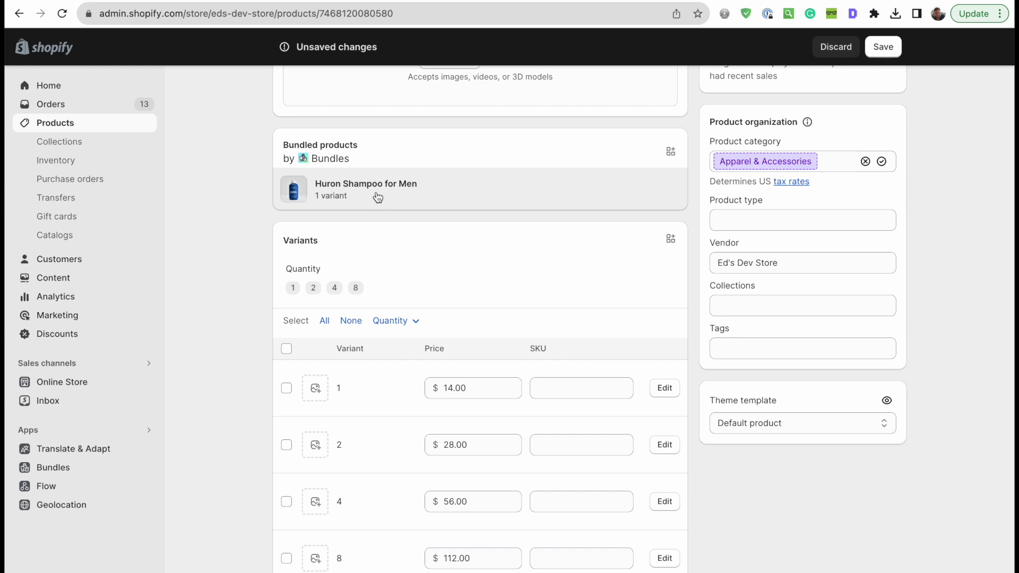
scroll(202, 291, down, 1)
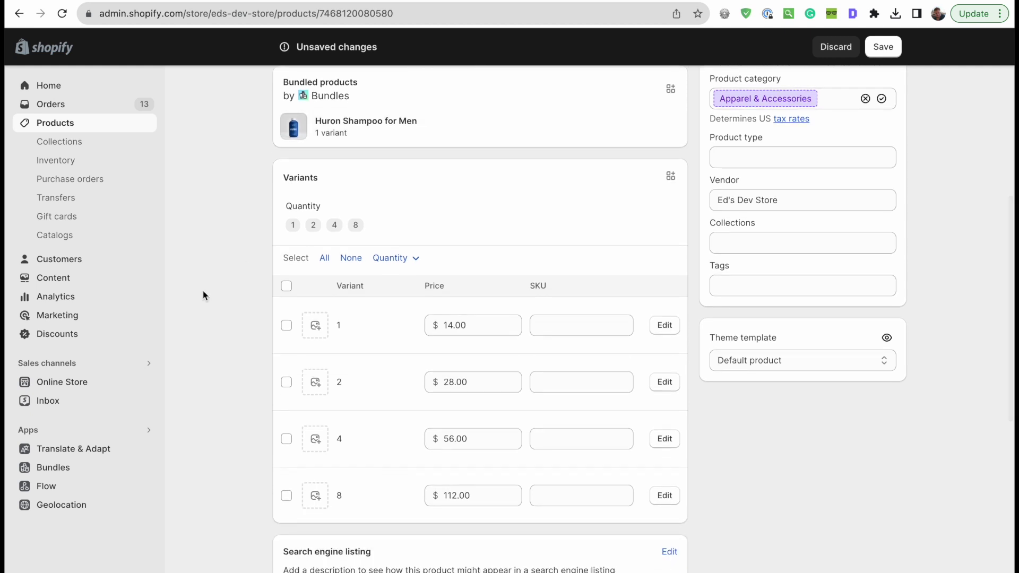
- Reprice the 2, 4 and 8 packs to 25.00, 50.00 and 100.00 and save
scroll(398, 321, down, 1)
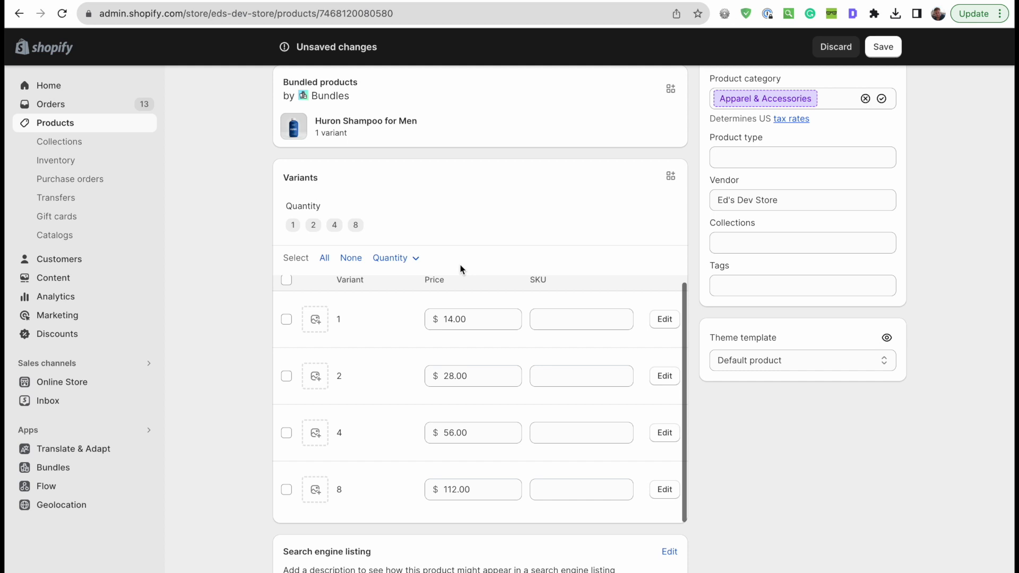
click(453, 376)
key(Left)
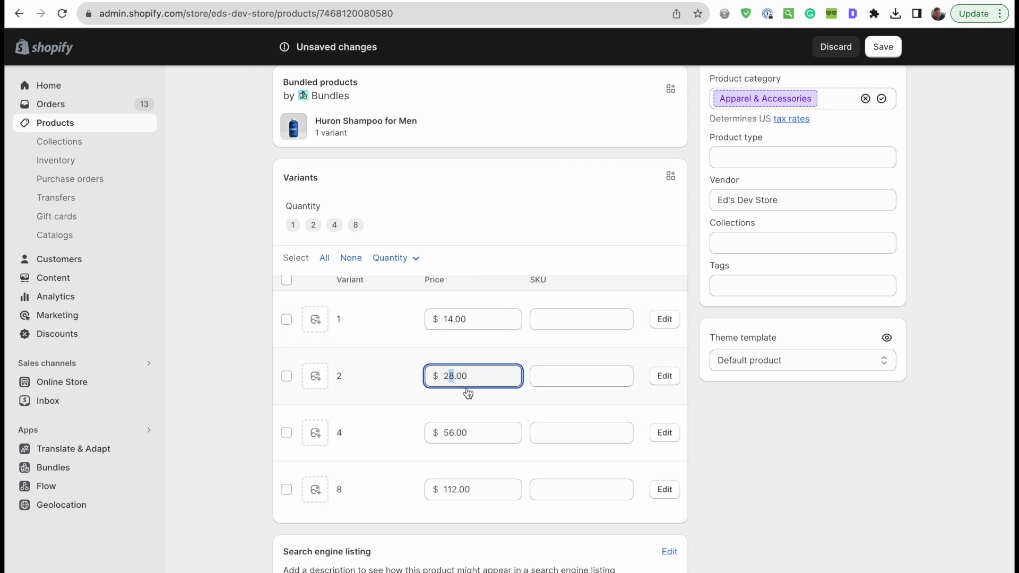
text(5)
click(452, 433)
key(Left)
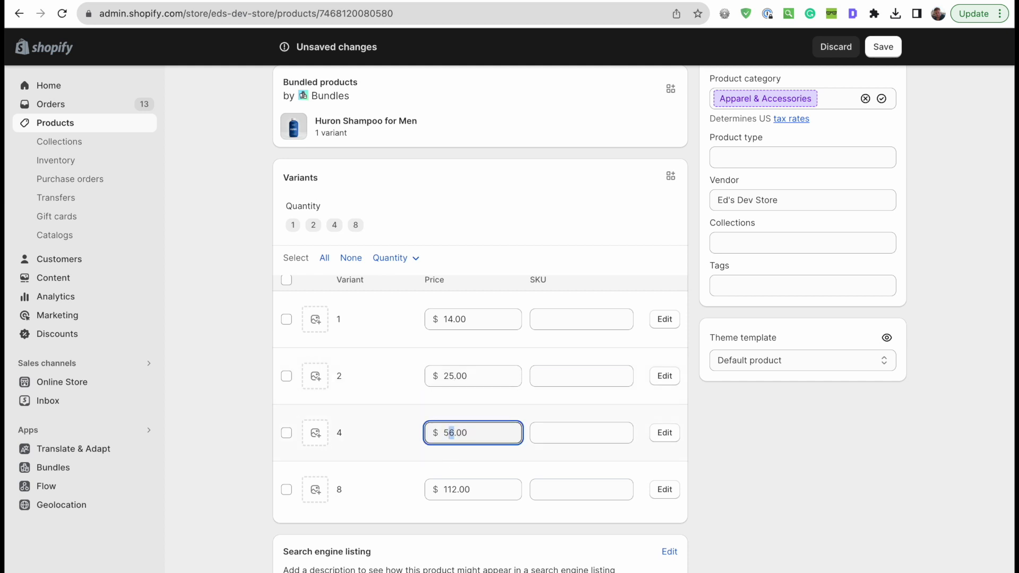
click(454, 489)
key(Left)
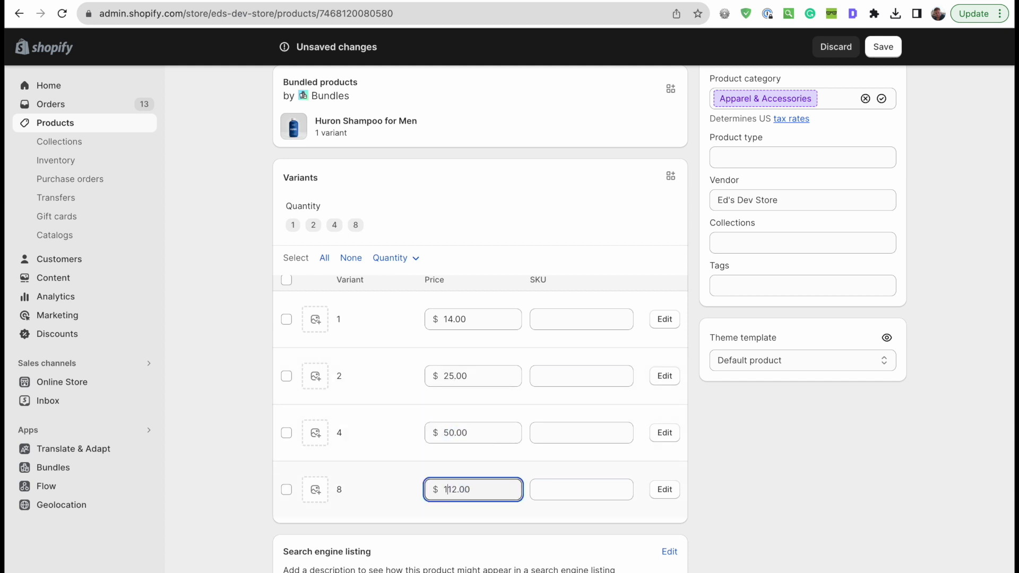
text(00)
click(811, 494)
click(885, 47)
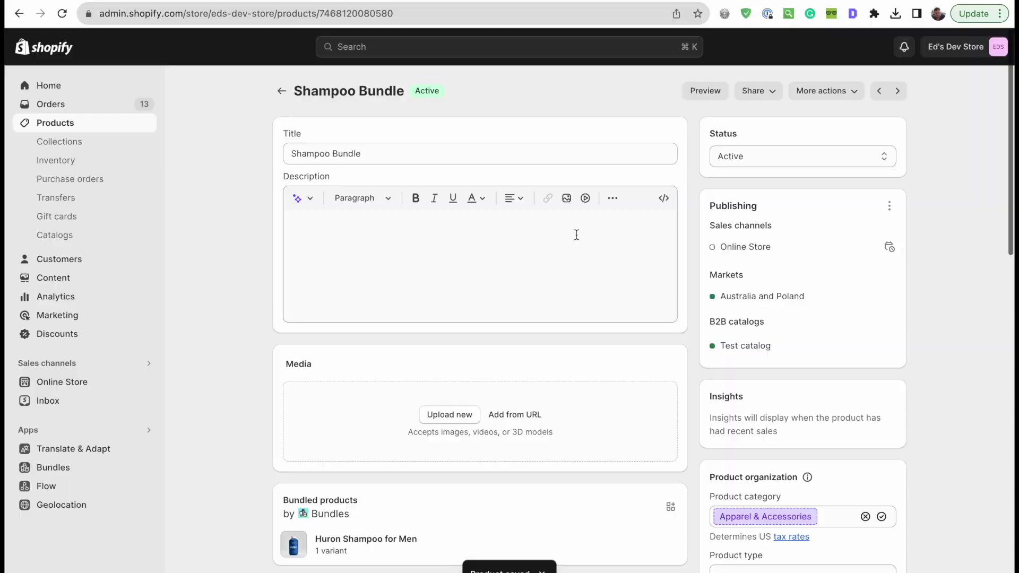
- Add the Huron shampoo photo to the product media and open the storefront preview
key(F11)
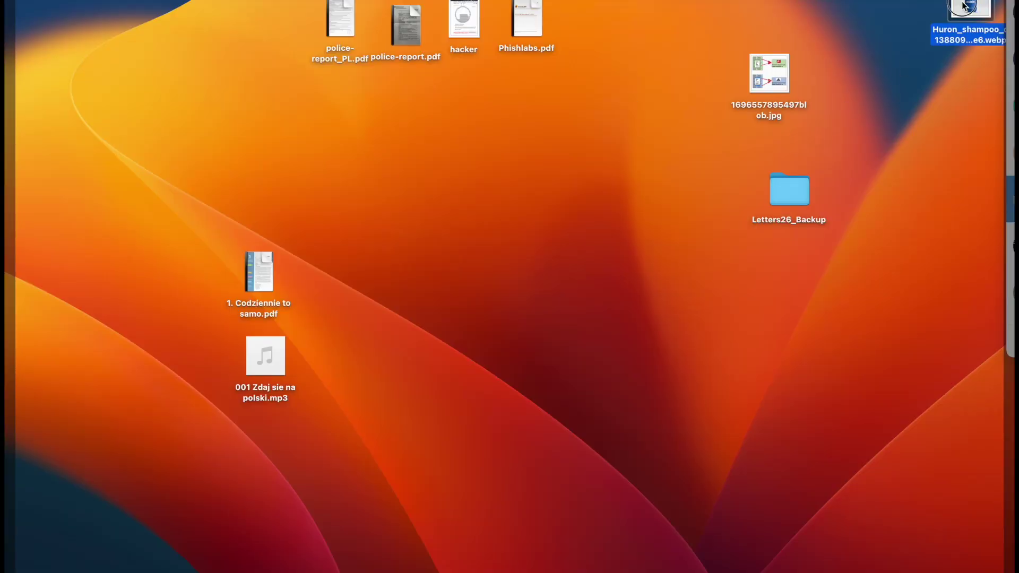
drag(966, 5, 470, 342)
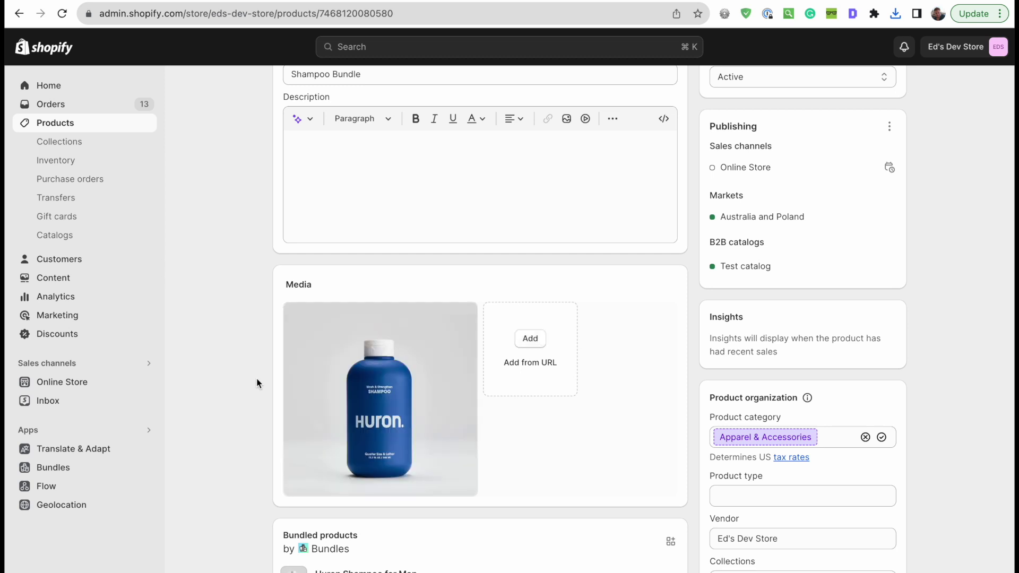
scroll(256, 378, up, 2)
scroll(536, 134, down, 1)
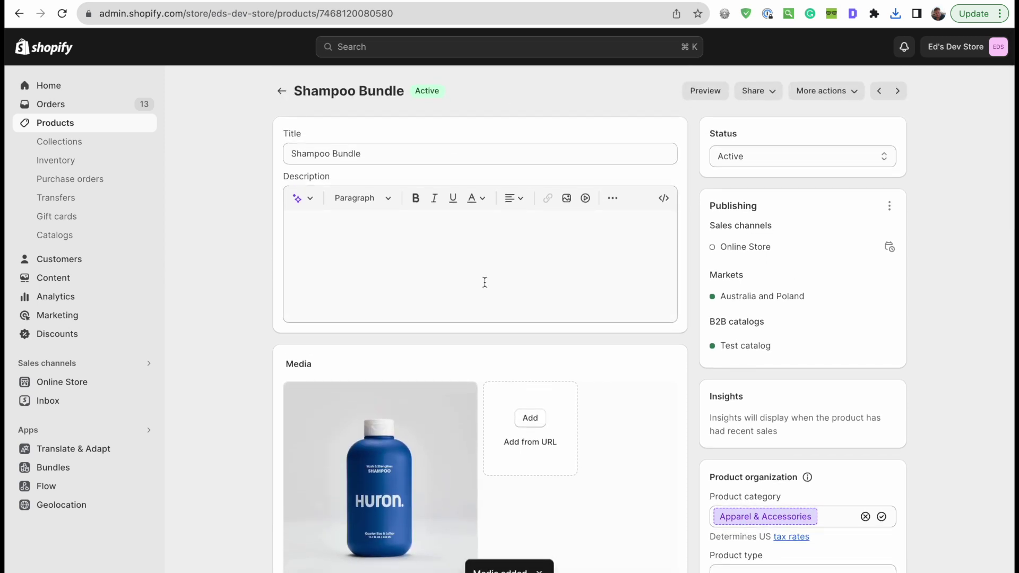
scroll(922, 295, down, 15)
scroll(922, 296, up, 4)
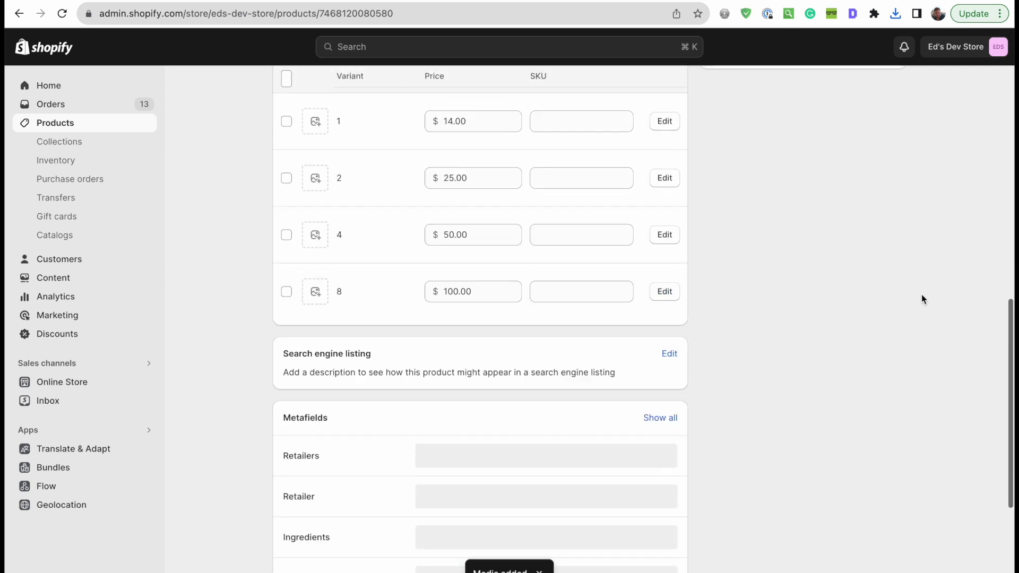
scroll(850, 303, up, 10)
scroll(791, 324, down, 10)
scroll(780, 319, up, 10)
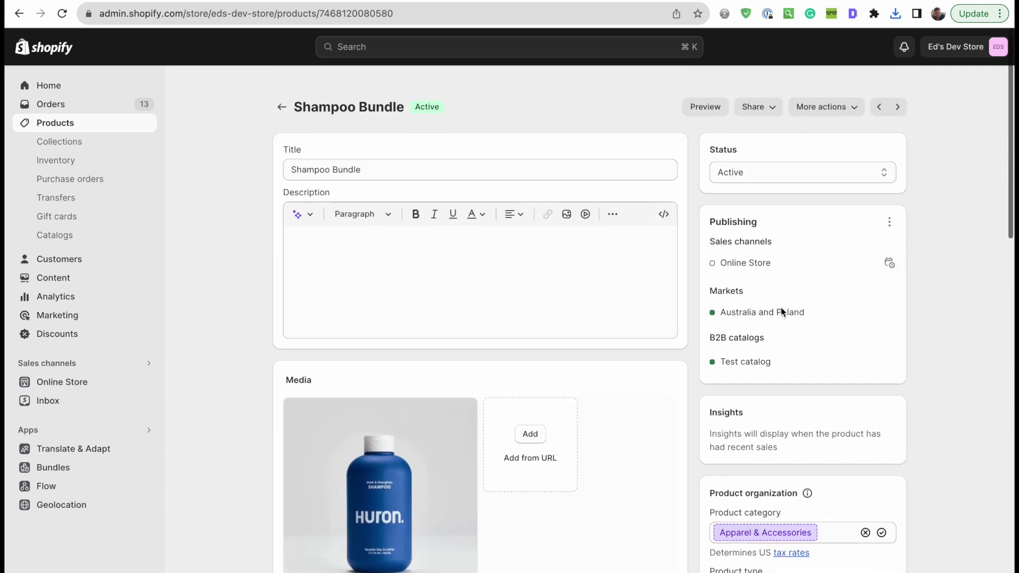
click(701, 89)
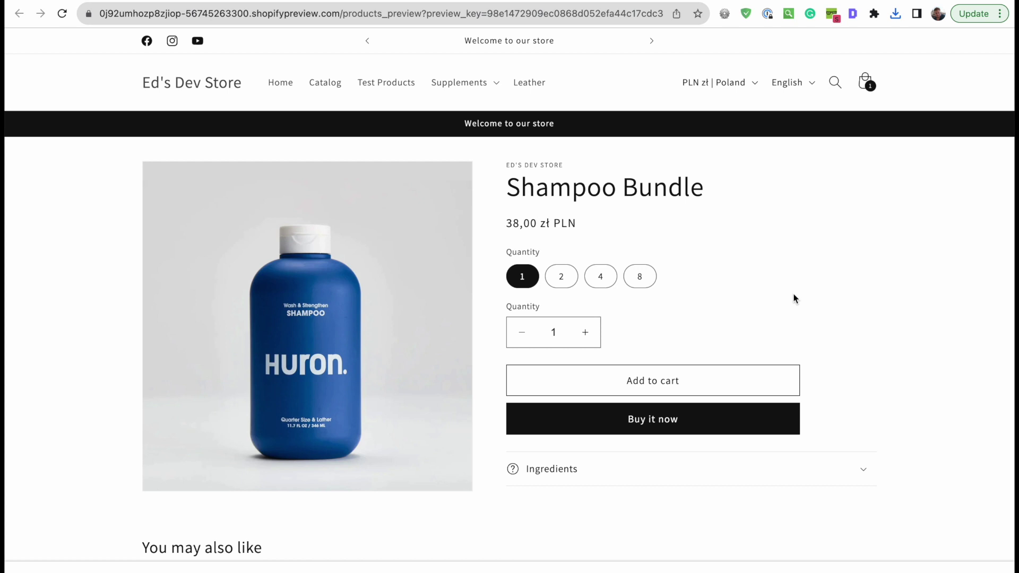
- Cycle the storefront product through its 2, 4, 8 and single pack options
scroll(794, 296, down, 1)
scroll(707, 286, down, 1)
click(563, 222)
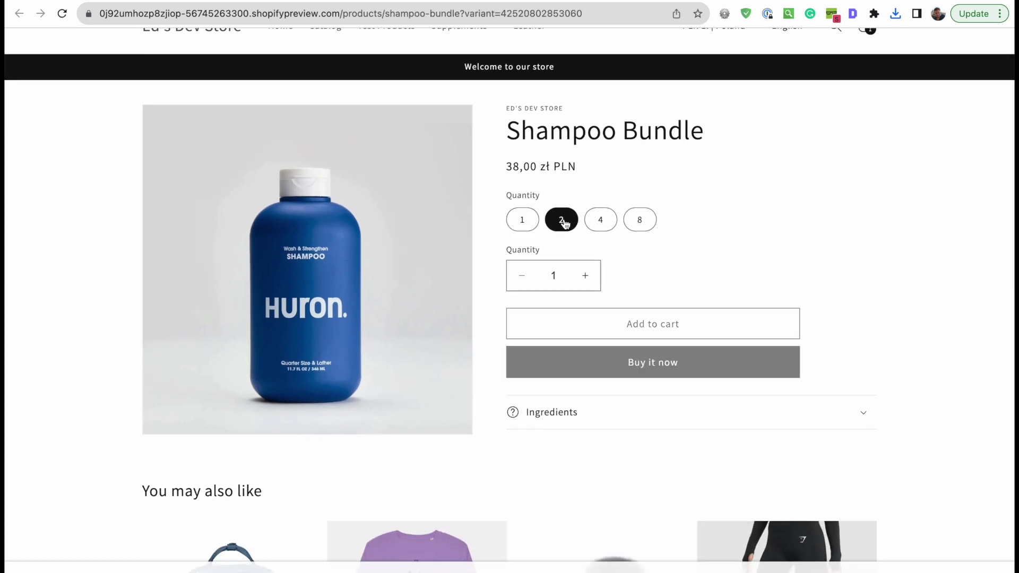
click(598, 220)
click(639, 219)
click(603, 226)
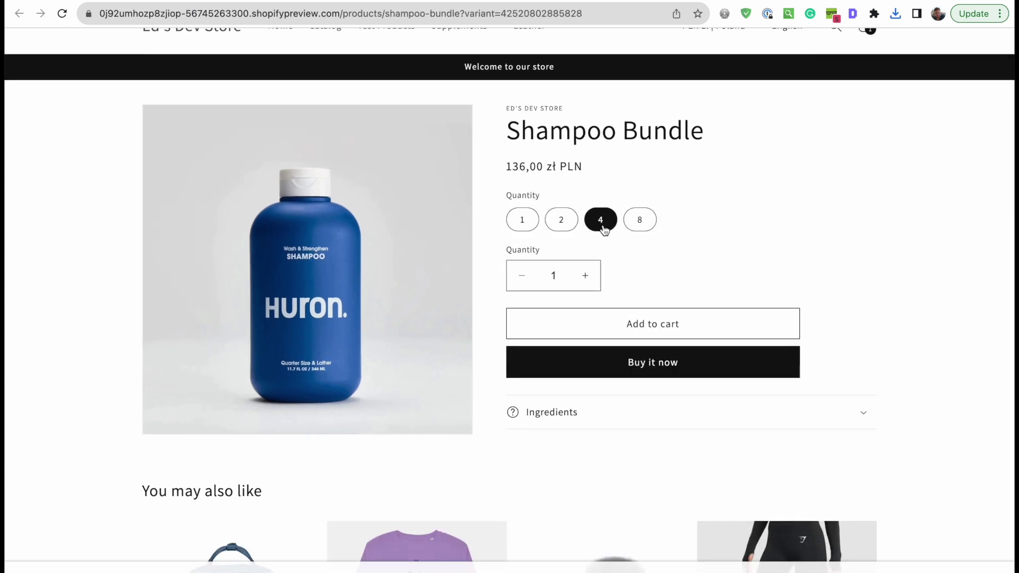
click(562, 222)
click(528, 223)
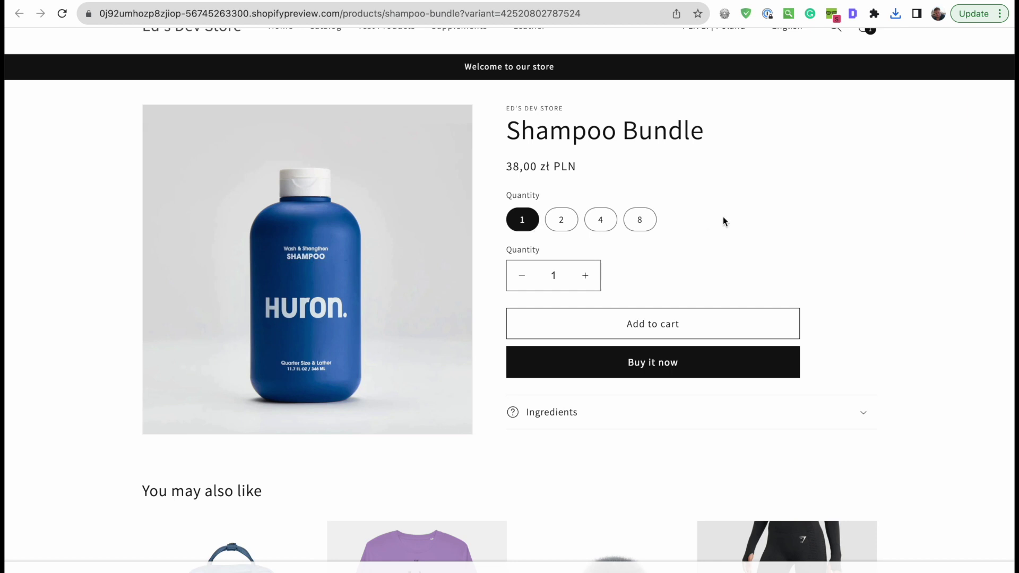
scroll(723, 222, up, 2)
- Switch the storefront to AUD, confirm the $25.00 and $100.00 prices, then return to admin
click(722, 83)
click(709, 116)
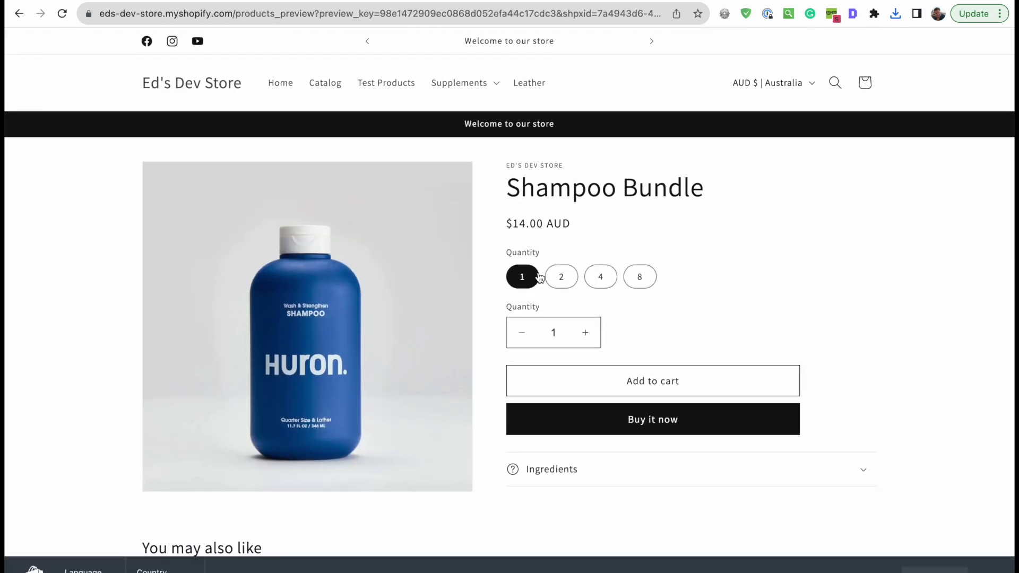
click(562, 280)
drag(513, 228, 603, 225)
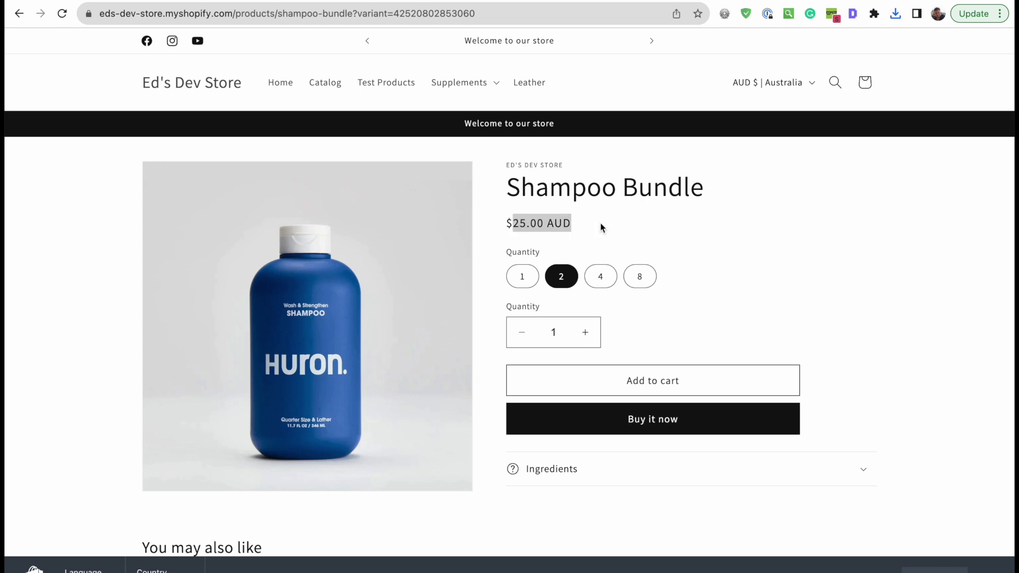
click(602, 280)
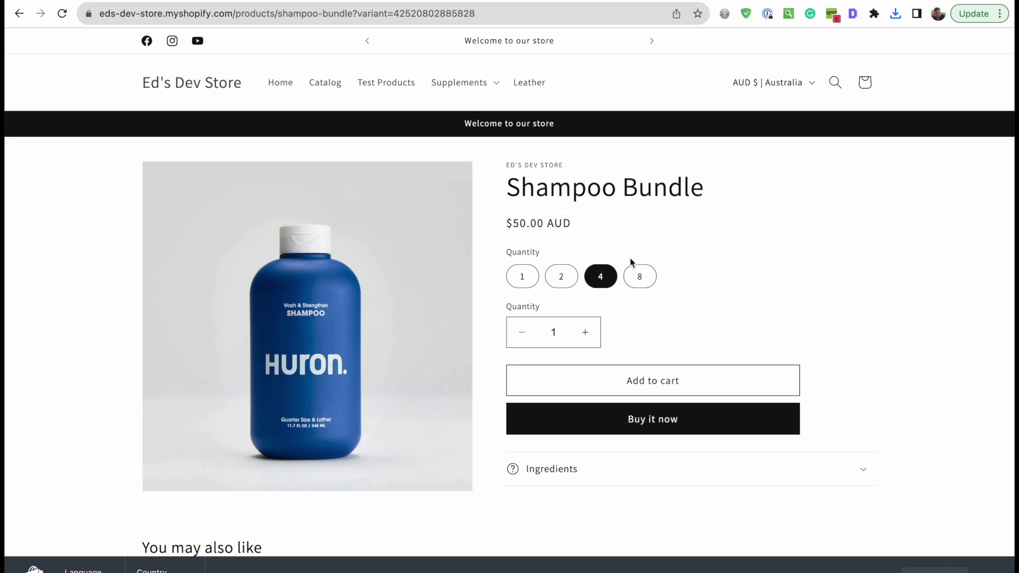
click(642, 285)
drag(513, 223, 676, 221)
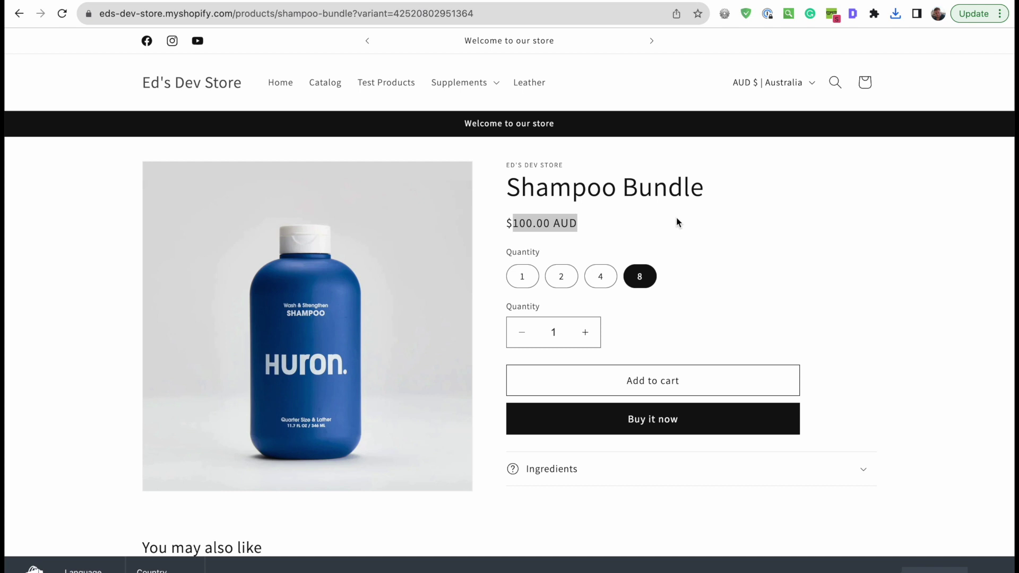
click(677, 222)
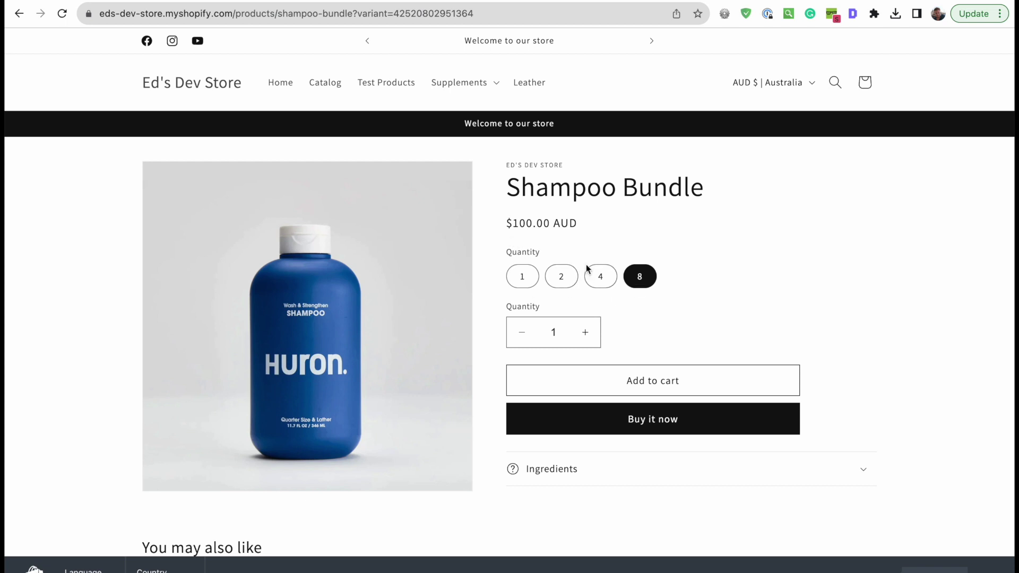
click(305, 1)
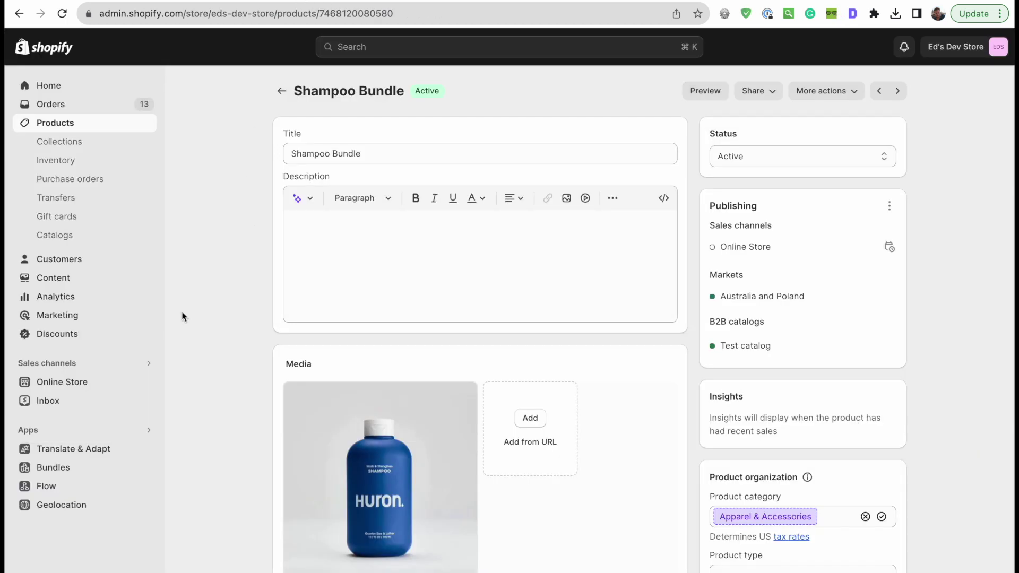
- Open Huron Shampoo for Men, add its 4-pack bundle to the cart and check out
click(68, 125)
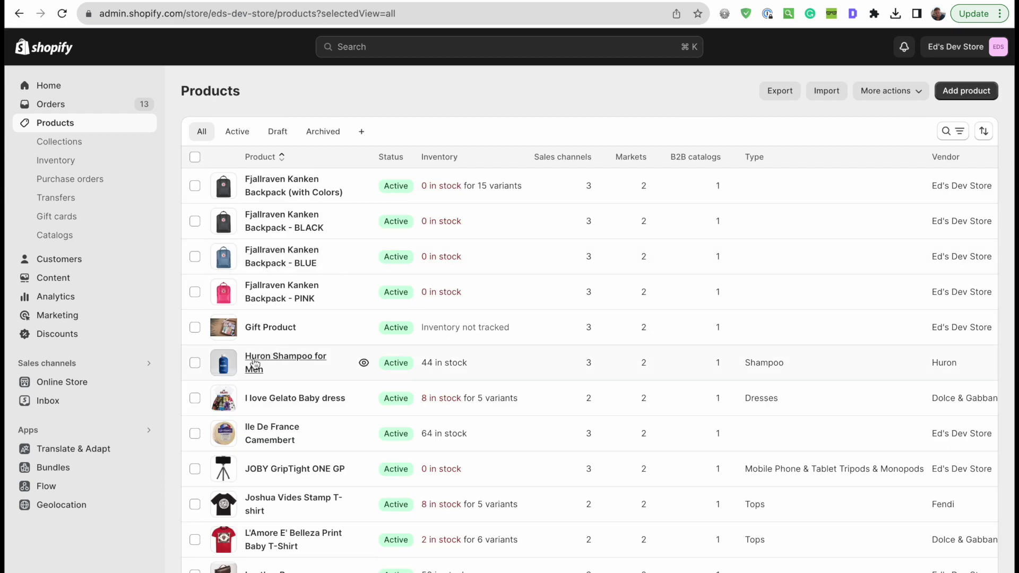
click(254, 364)
scroll(229, 228, down, 5)
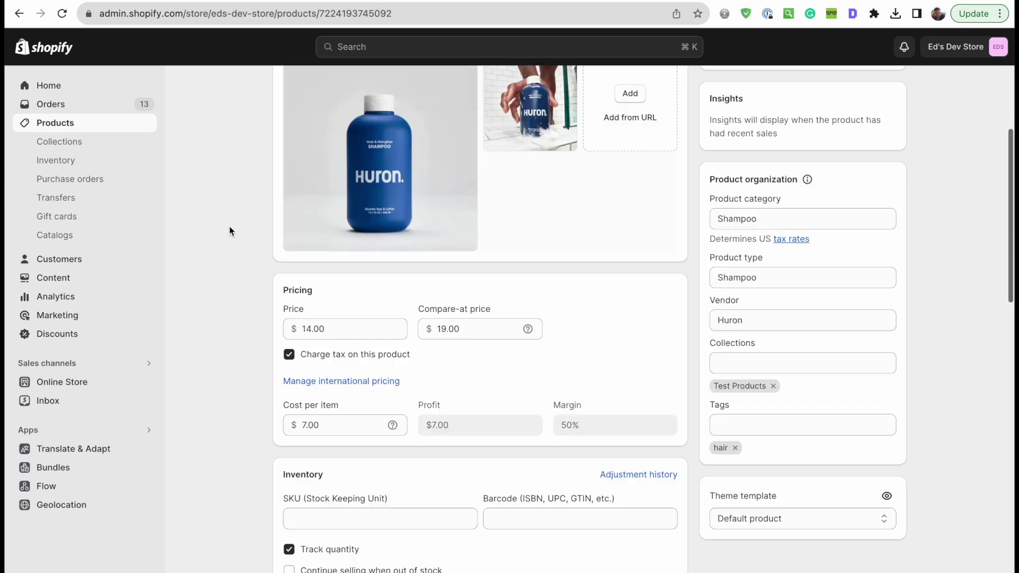
scroll(229, 230, down, 6)
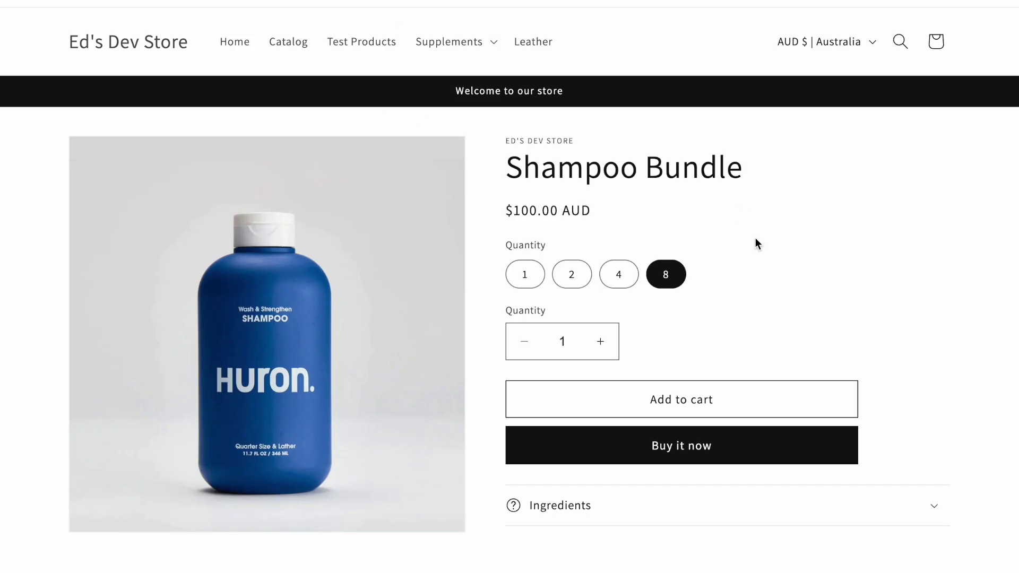
click(619, 274)
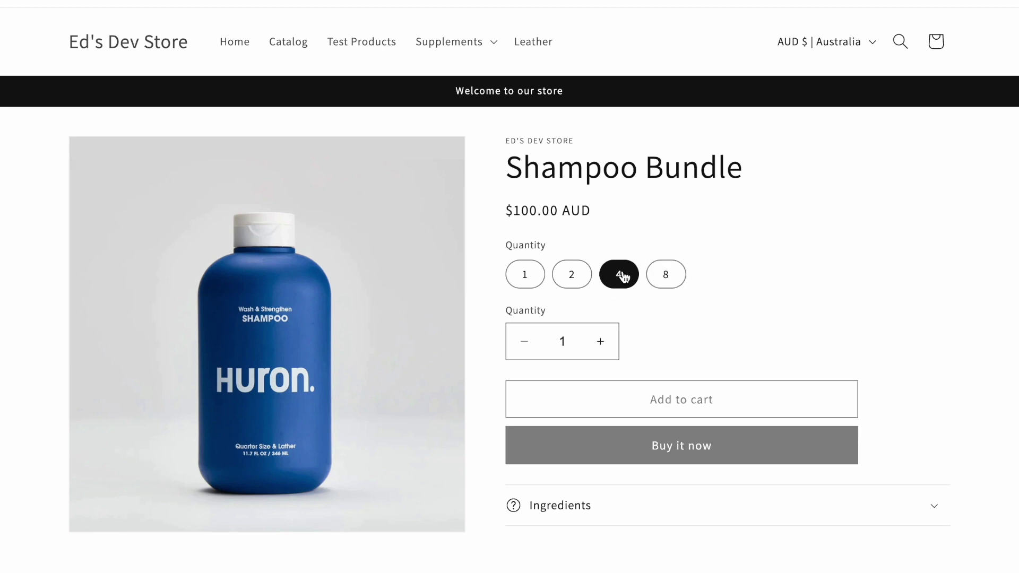
click(719, 414)
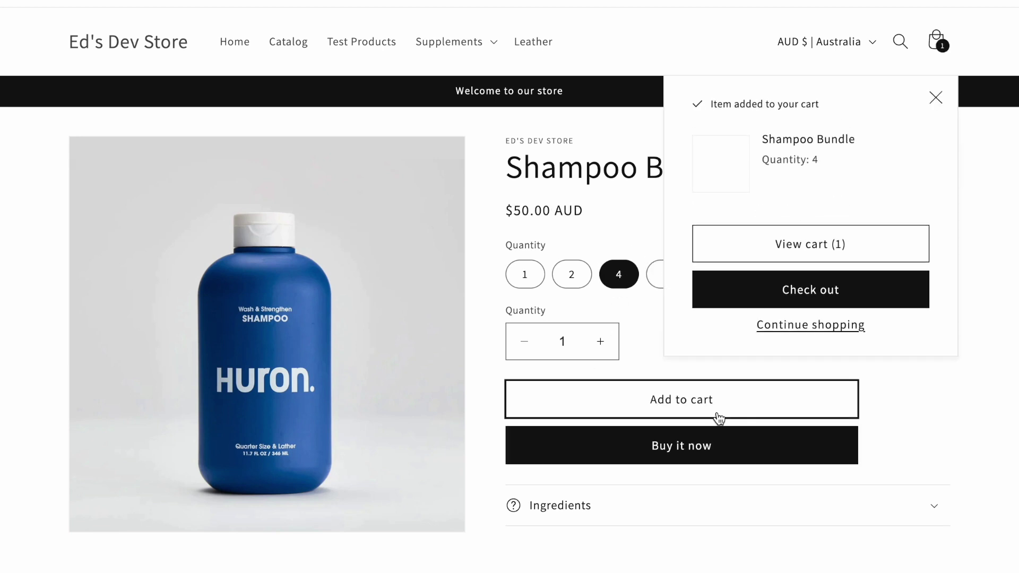
click(810, 291)
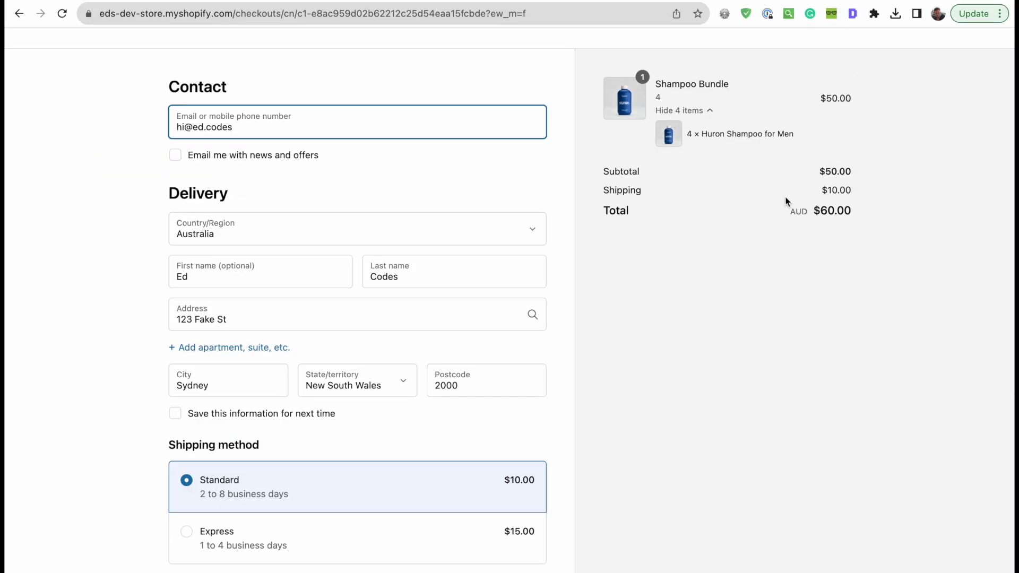
- Highlight the Shampoo Bundle title and its 4 × Huron Shampoo for Men line in the order summary
drag(662, 84, 770, 90)
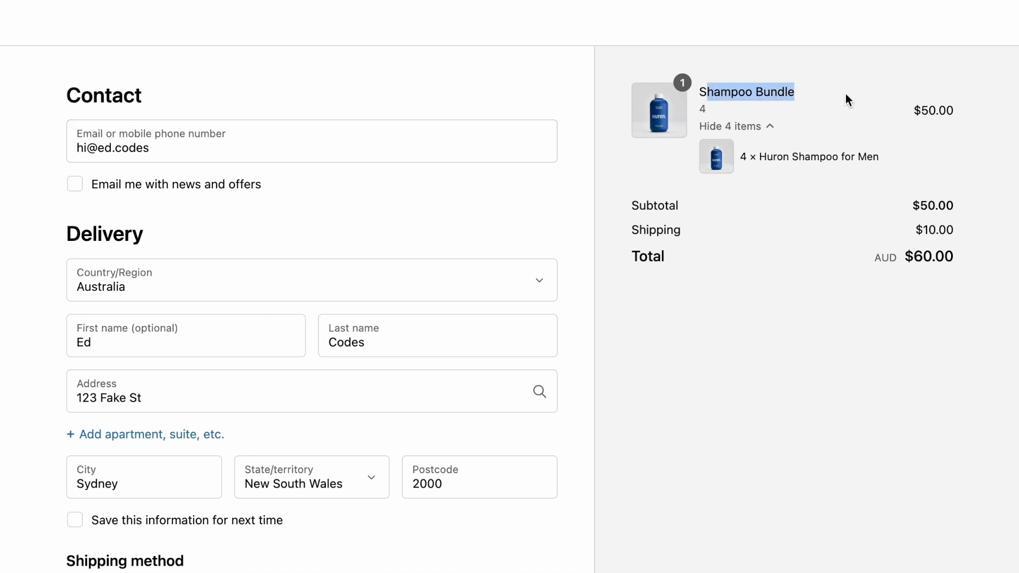
click(764, 94)
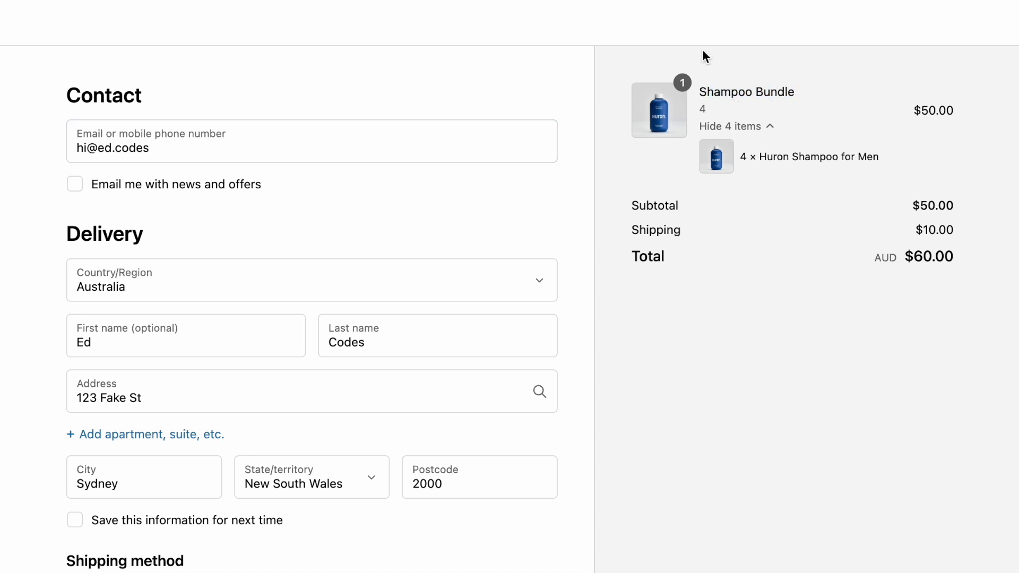
drag(701, 87, 837, 95)
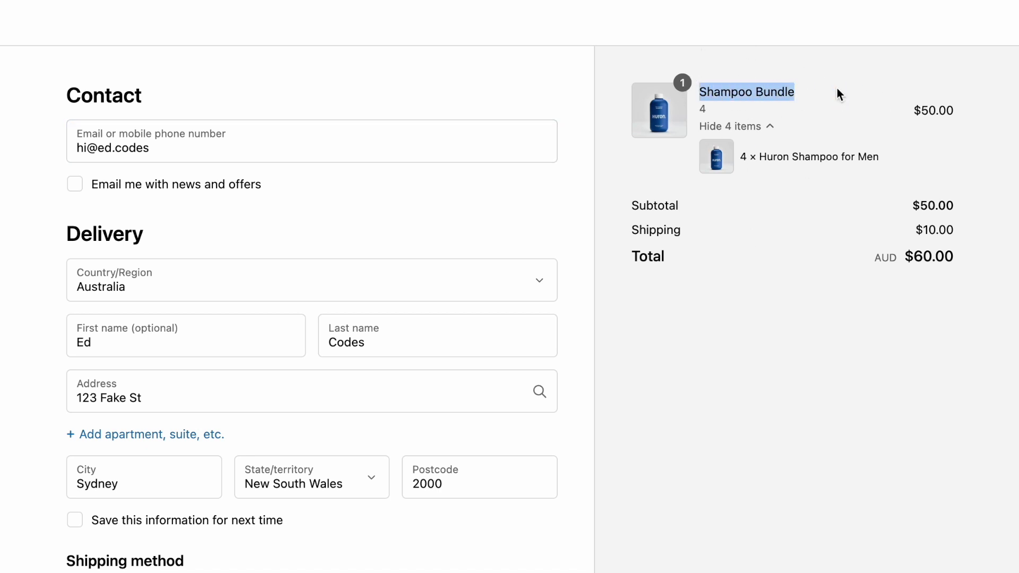
click(753, 158)
drag(752, 158, 882, 165)
click(851, 151)
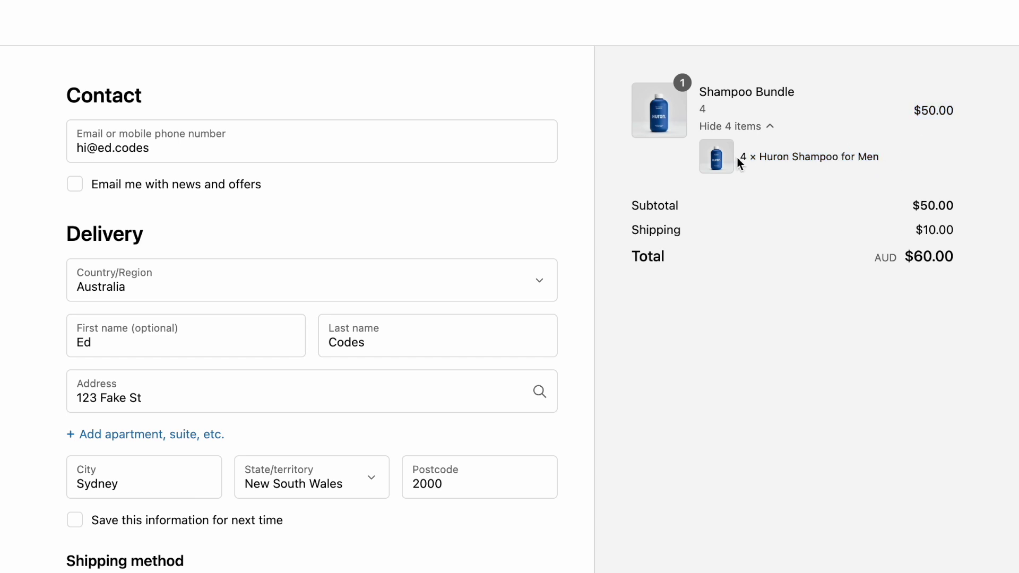
drag(739, 164, 916, 166)
click(907, 164)
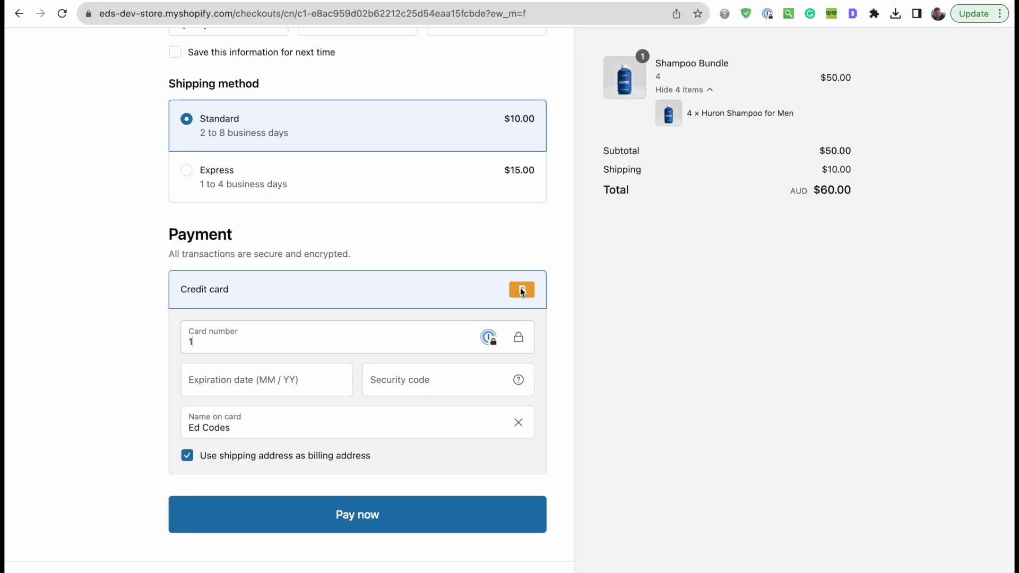
- Enter the card's security code and expiry date and pay for the $60.00 AUD order
click(404, 380)
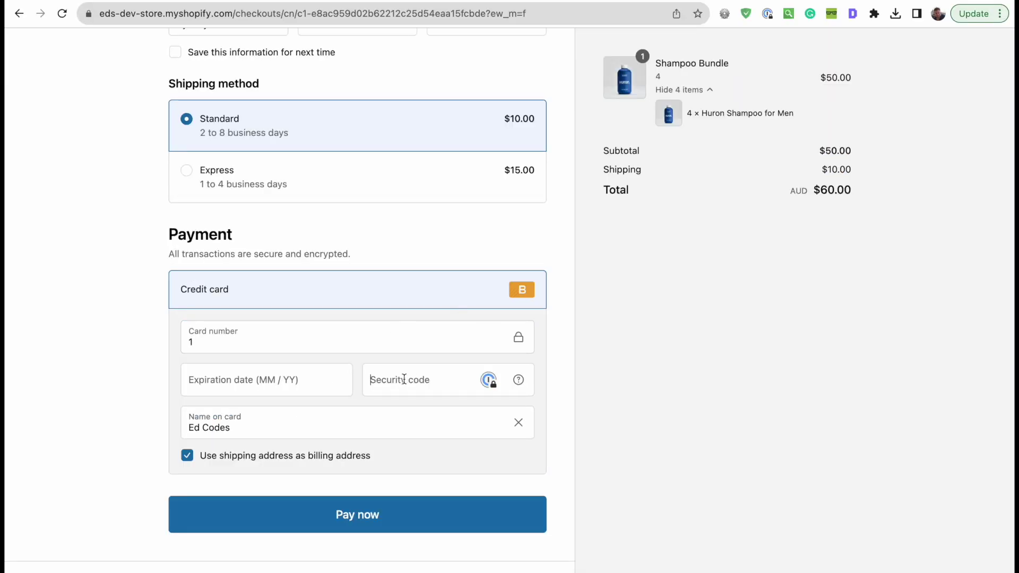
text(111)
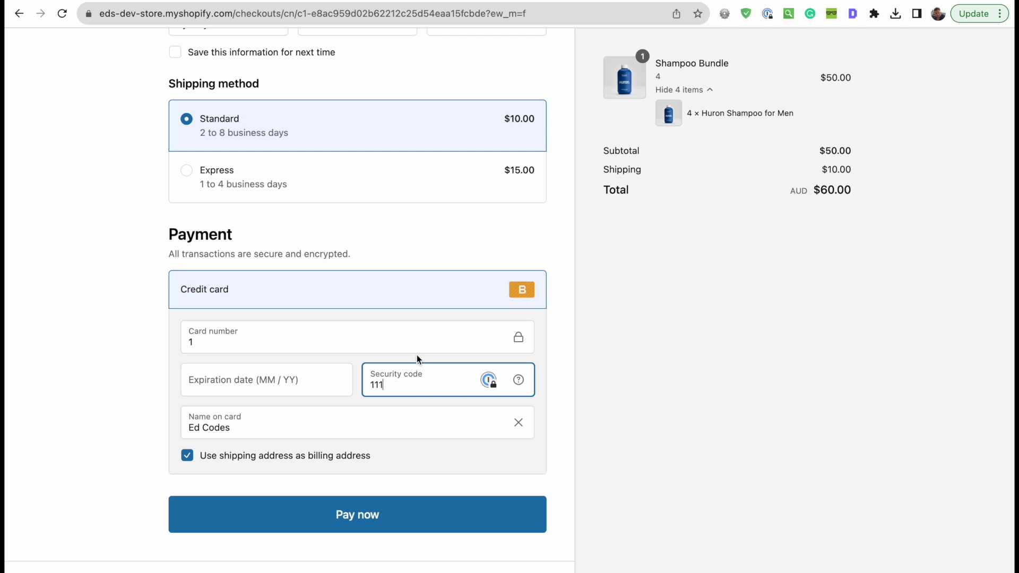
click(233, 338)
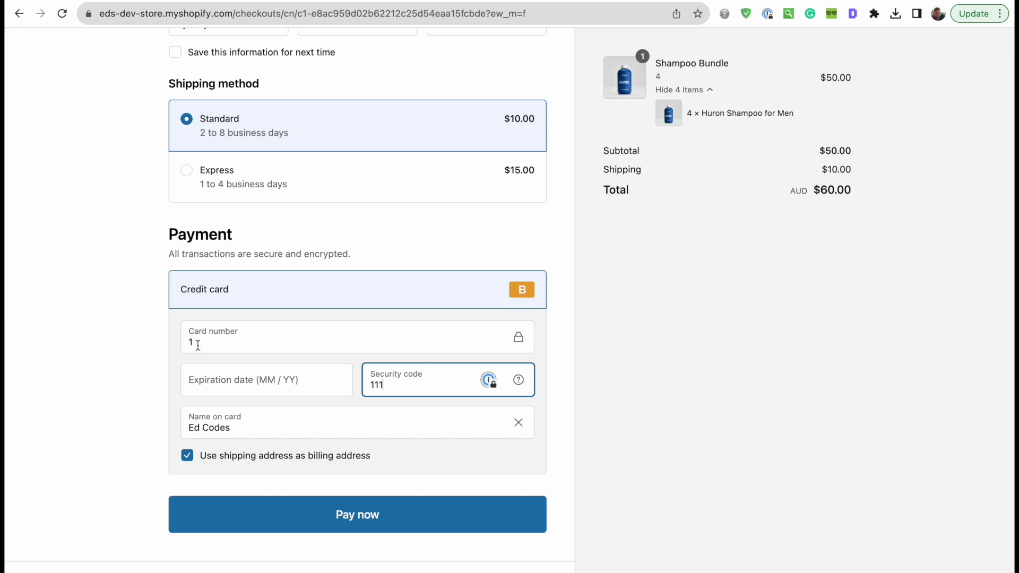
click(408, 384)
click(302, 383)
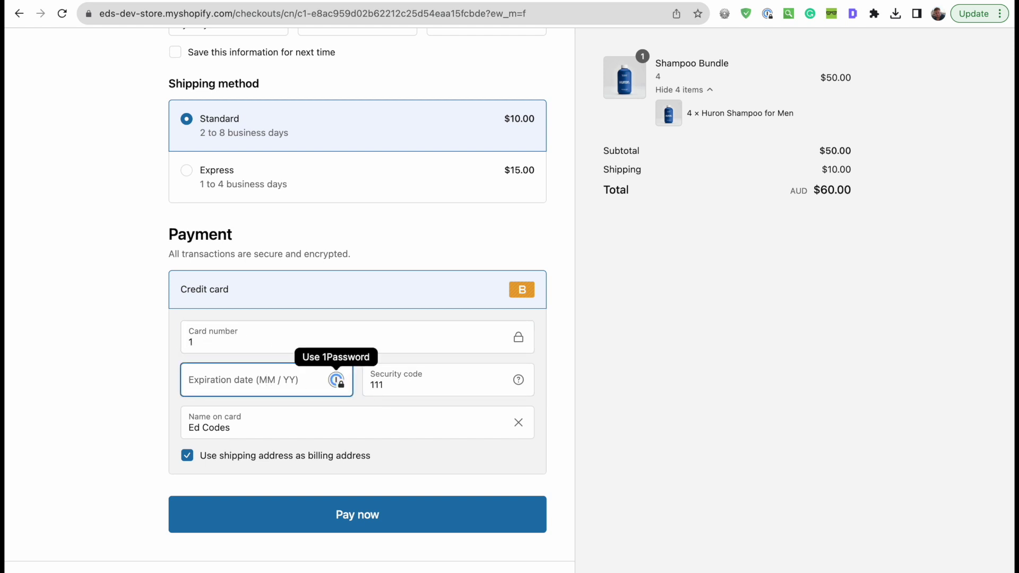
text(09 / 25)
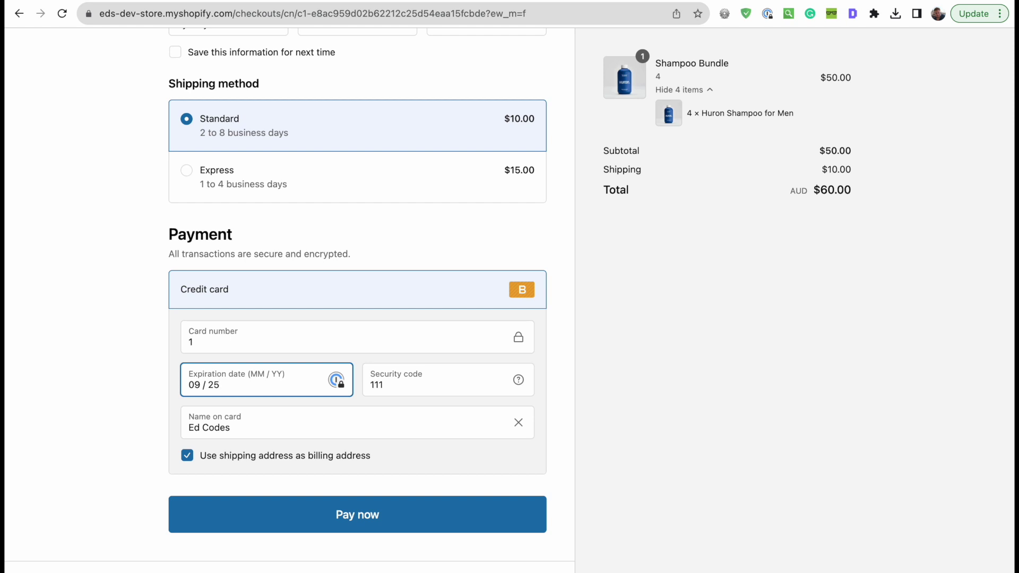
click(119, 399)
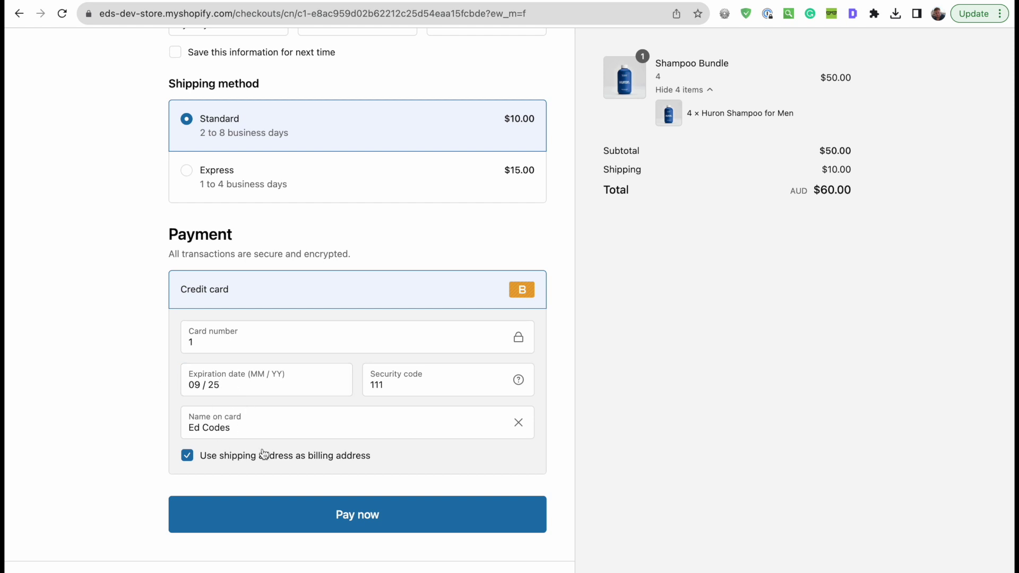
click(404, 525)
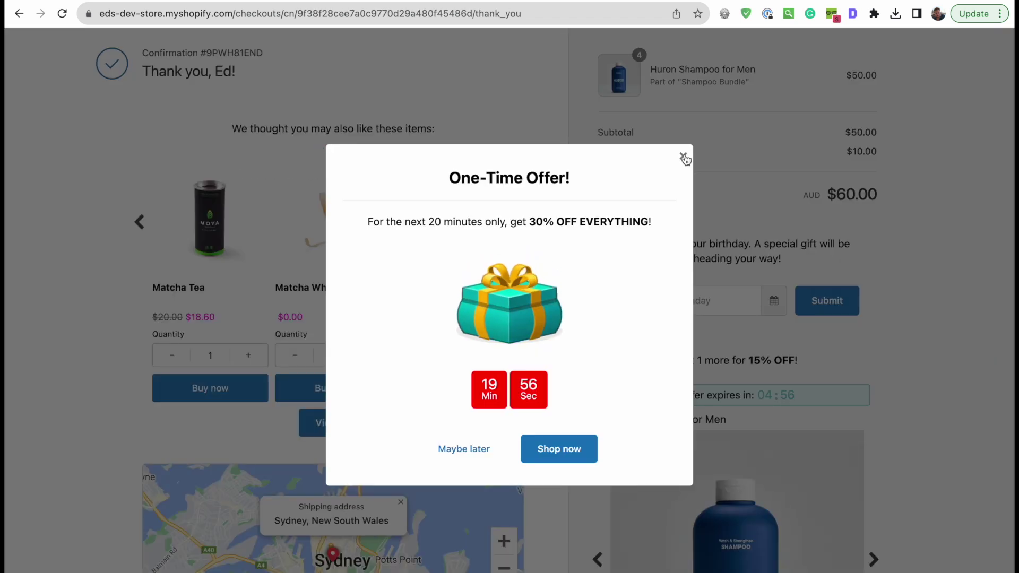
- Dismiss the 30% one-time offer, review the thank-you page, and switch back to the admin product
click(684, 156)
scroll(558, 307, down, 3)
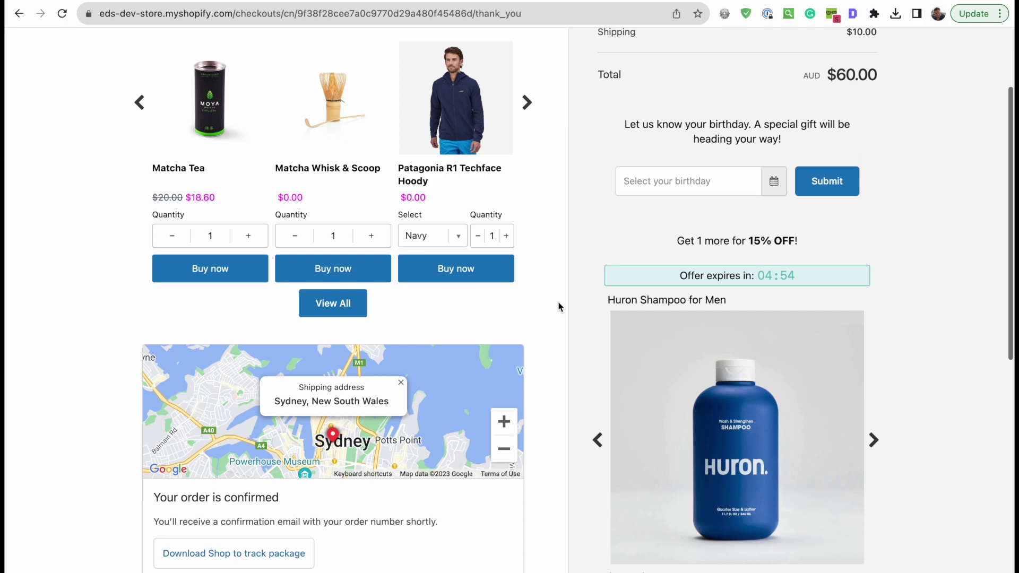
scroll(557, 302, down, 3)
scroll(558, 303, up, 5)
key(ctrl+Tab)
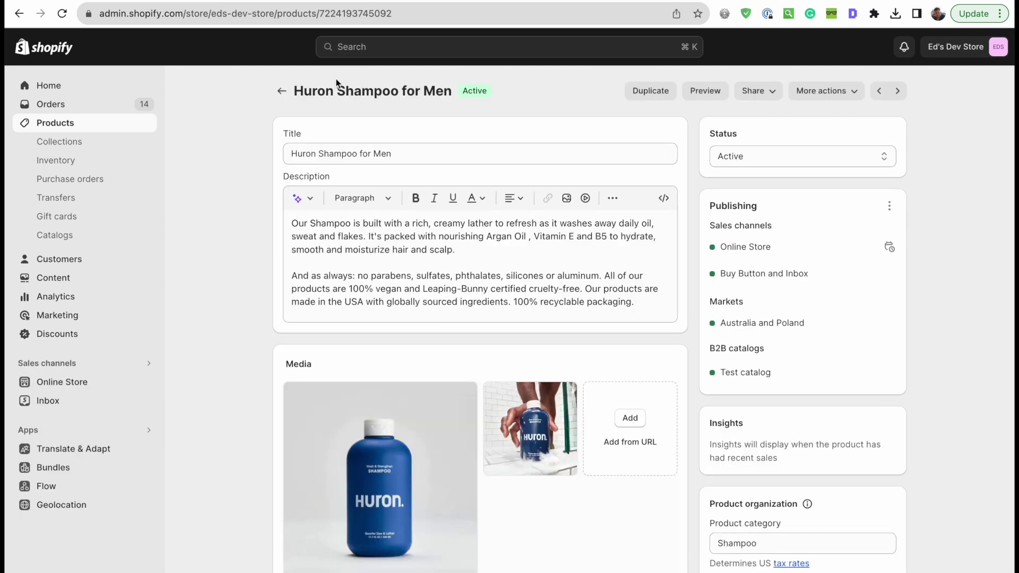
drag(295, 90, 451, 90)
click(205, 292)
scroll(205, 292, down, 10)
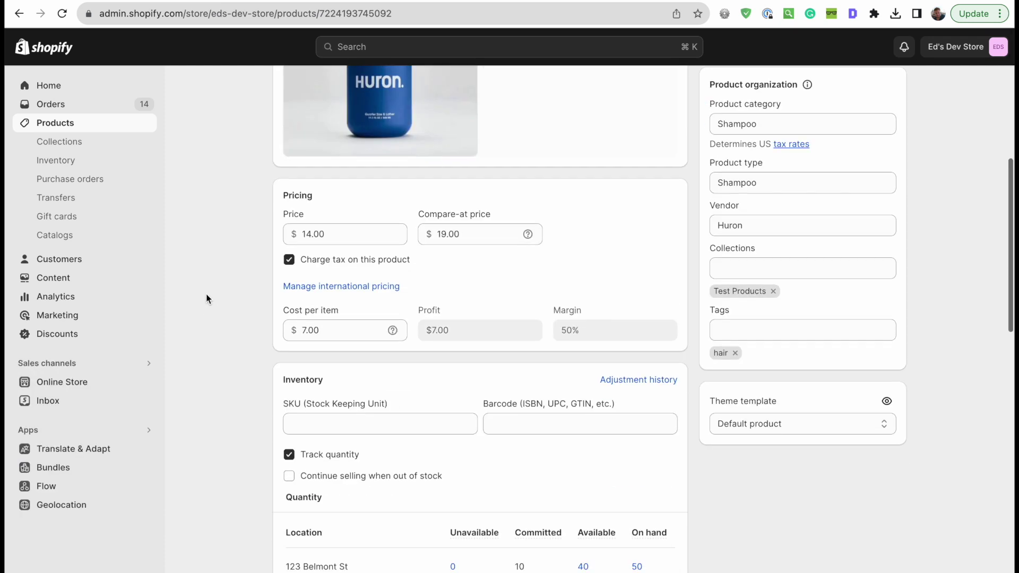
scroll(206, 298, down, 2)
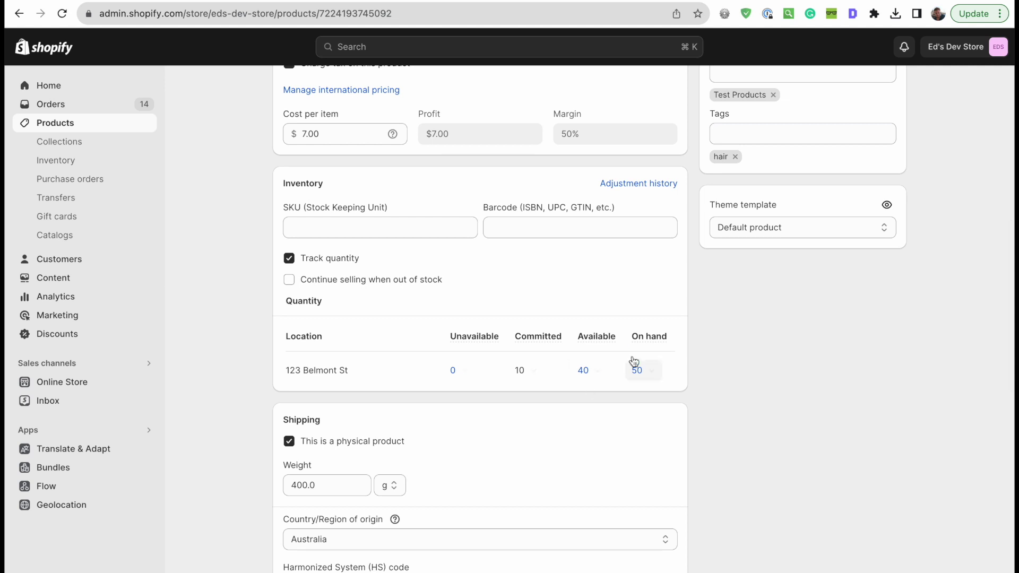
mouse_move(599, 370)
scroll(389, 256, up, 3)
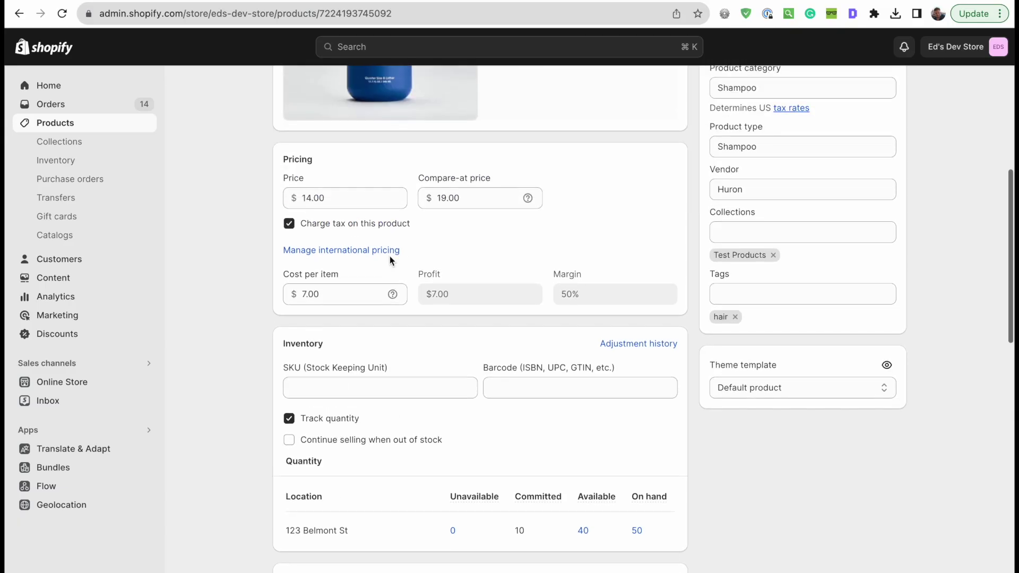
scroll(390, 256, down, 2)
scroll(389, 259, down, 5)
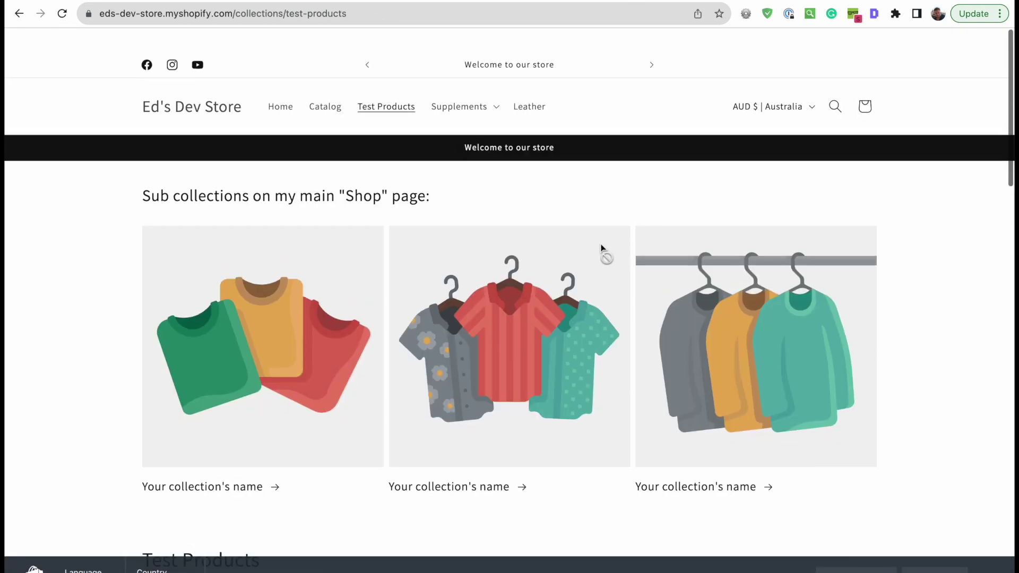
- Preview the Huron Shampoo (Bundle) 2-pack and 4-pack prices, then return to the Huron Shampoo for Men admin page
scroll(602, 249, down, 10)
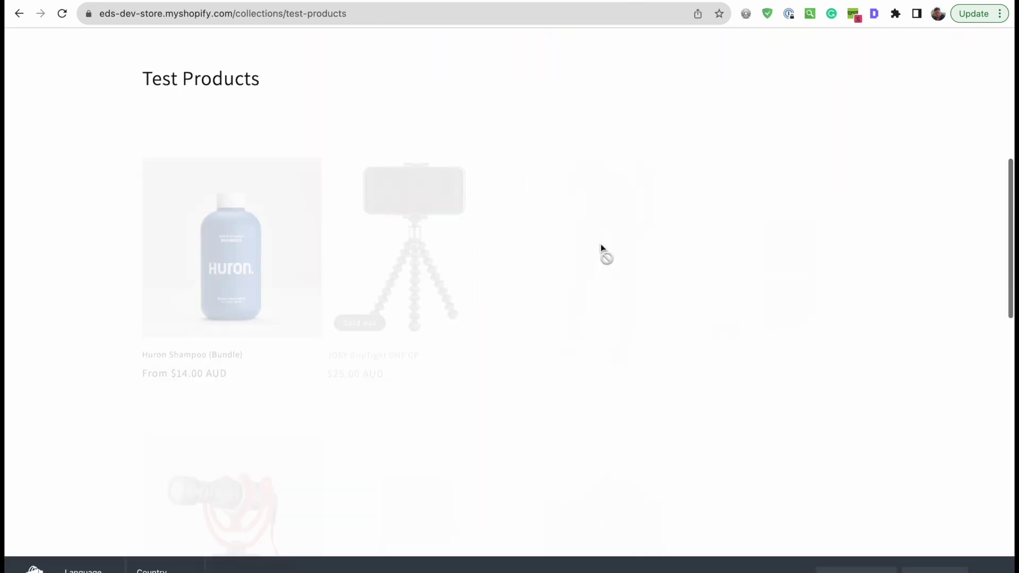
scroll(995, 239, up, 2)
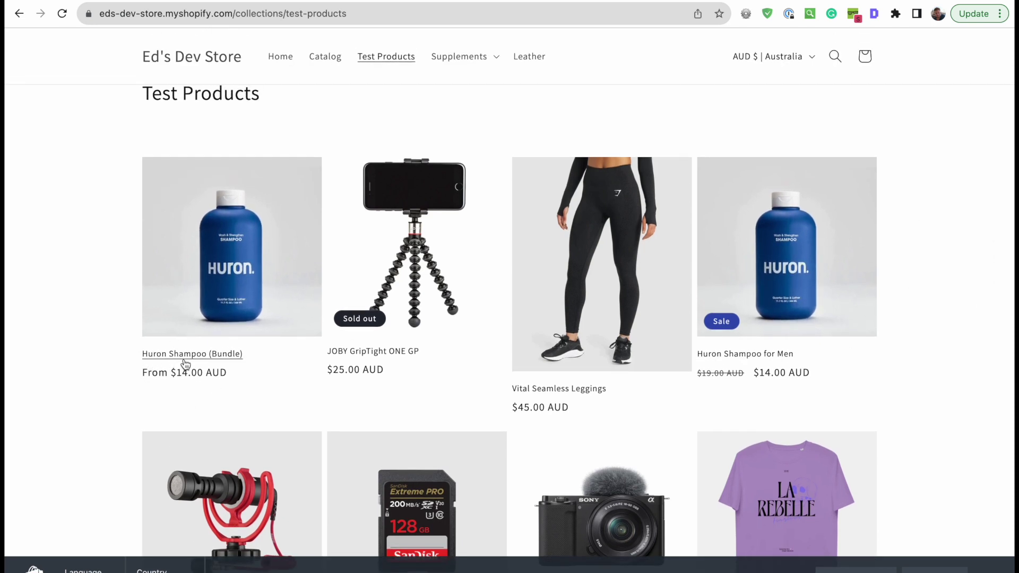
click(253, 286)
click(552, 284)
click(601, 281)
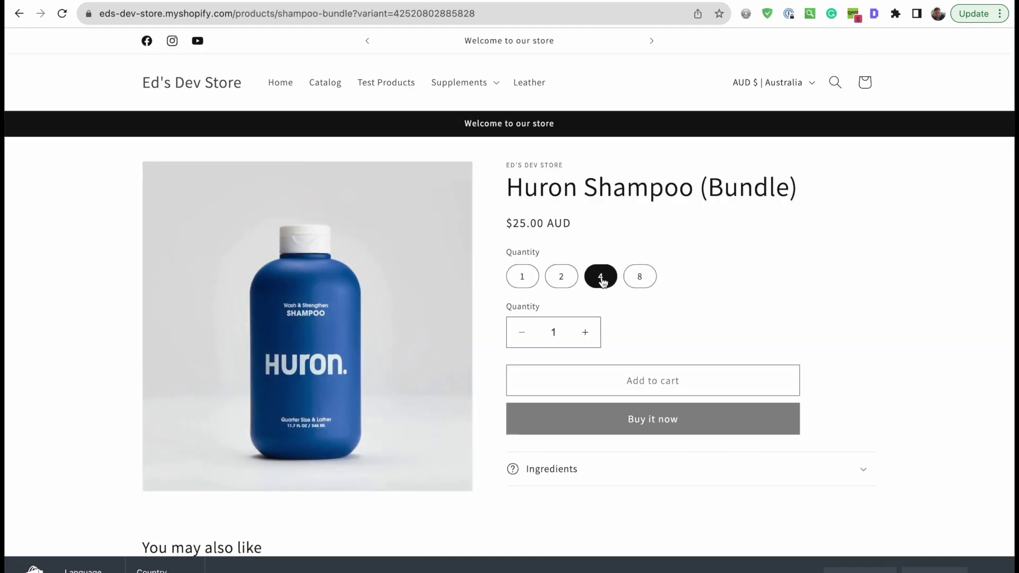
click(19, 13)
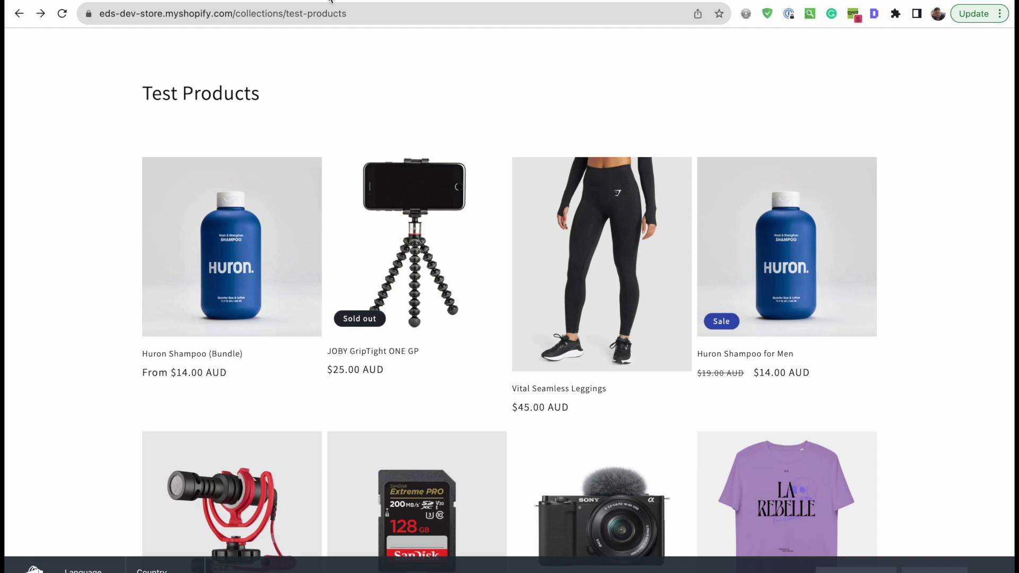
key(ctrl+Tab)
key(ctrl+Tab)
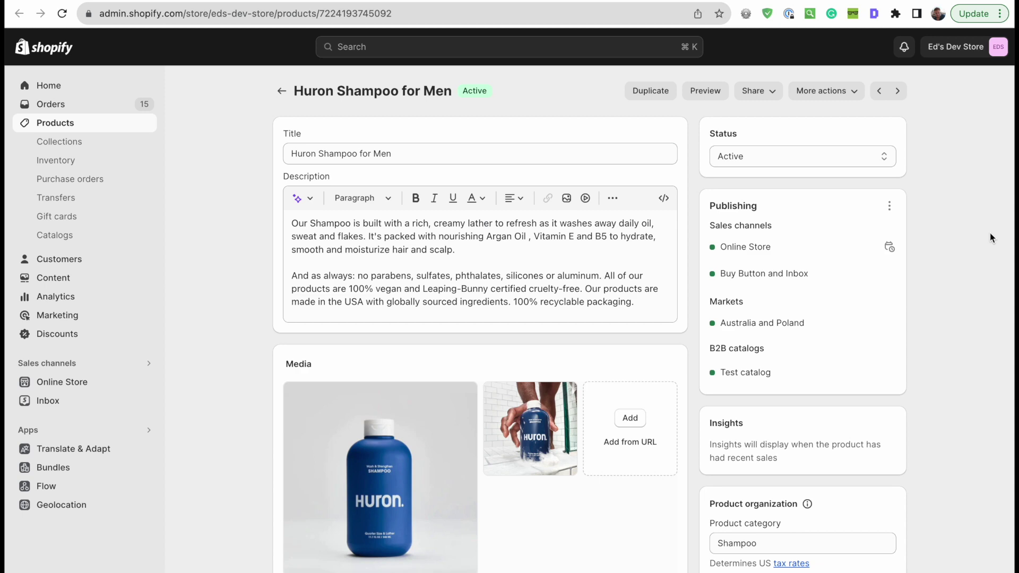
- Unpublish Huron Shampoo for Men from Online Store, Buy Button and Inbox and save the product
click(890, 206)
click(841, 235)
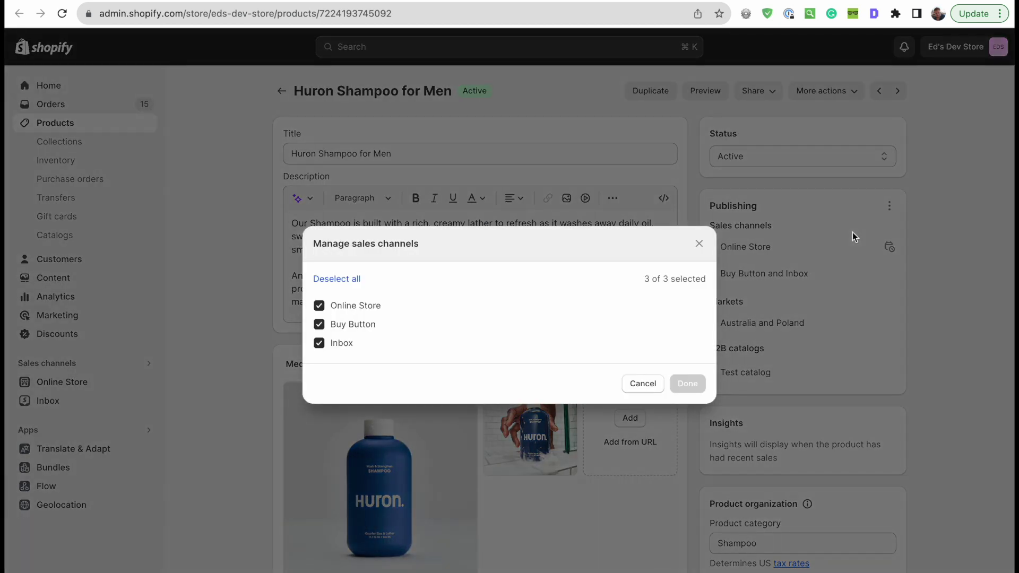
click(355, 306)
click(346, 325)
click(341, 347)
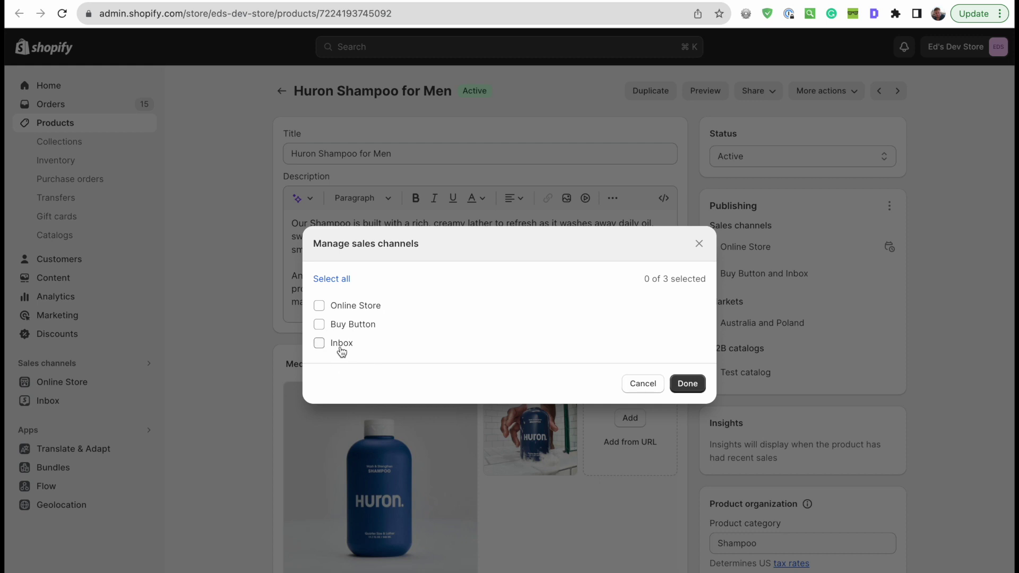
click(690, 383)
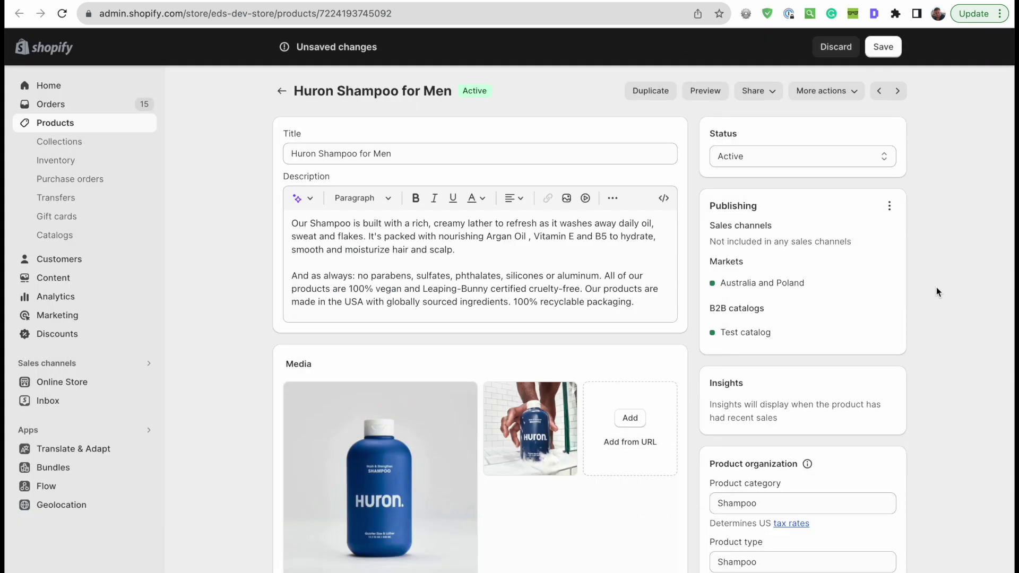
click(877, 39)
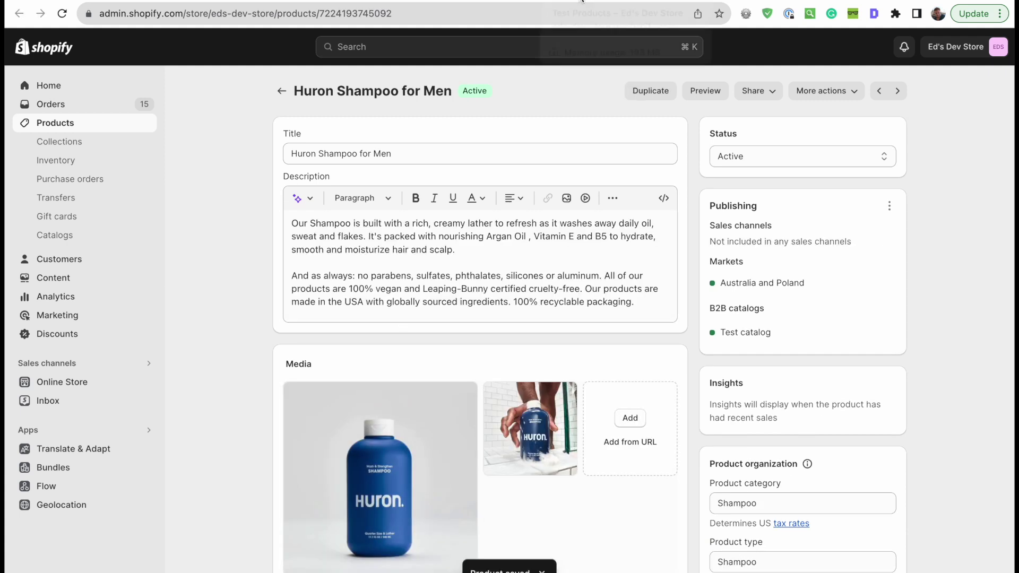
click(593, 1)
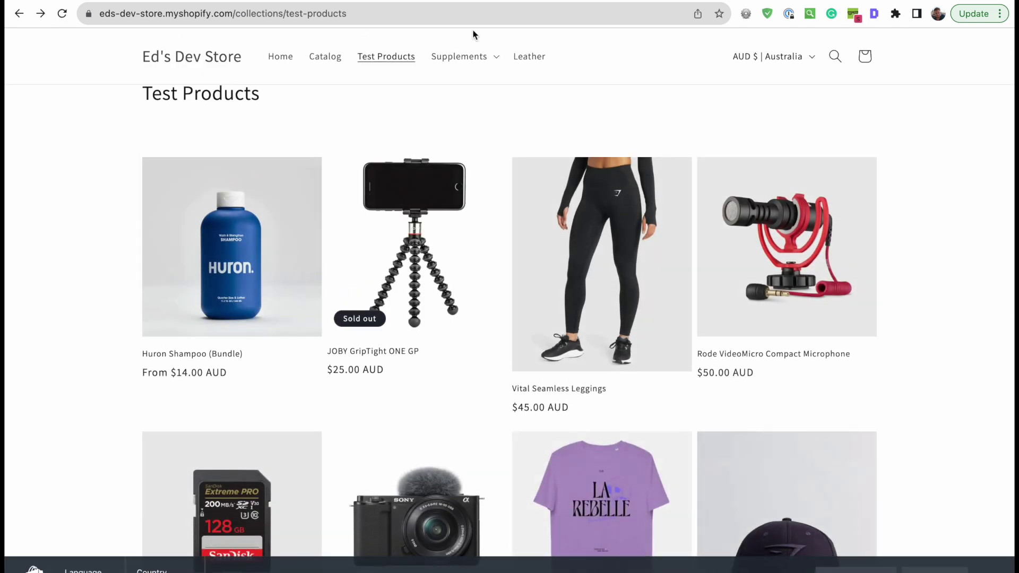
- Open the Huron Shampoo (Bundle) product page, pick the 4-pack and select the Quantity label
click(250, 221)
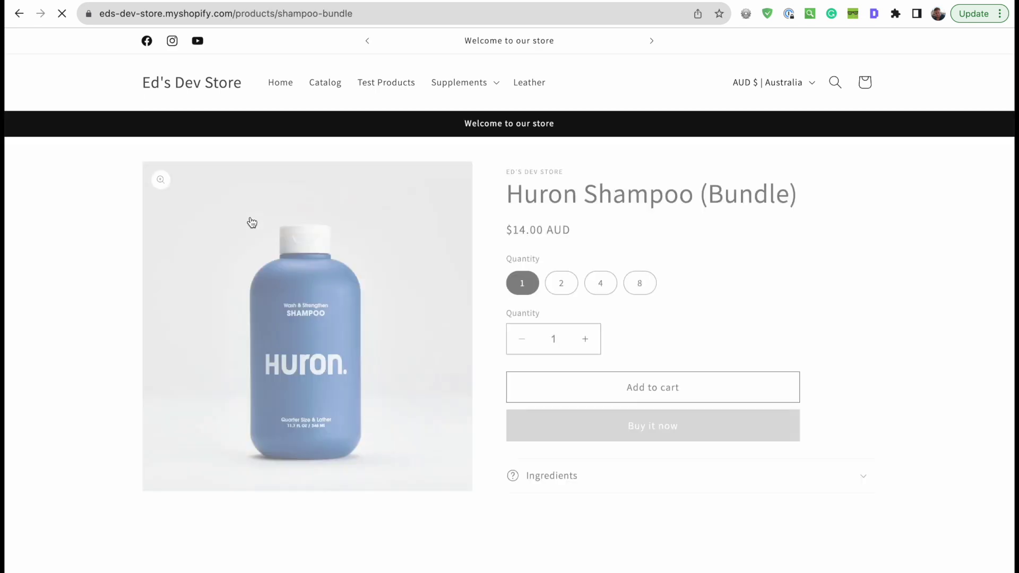
click(604, 276)
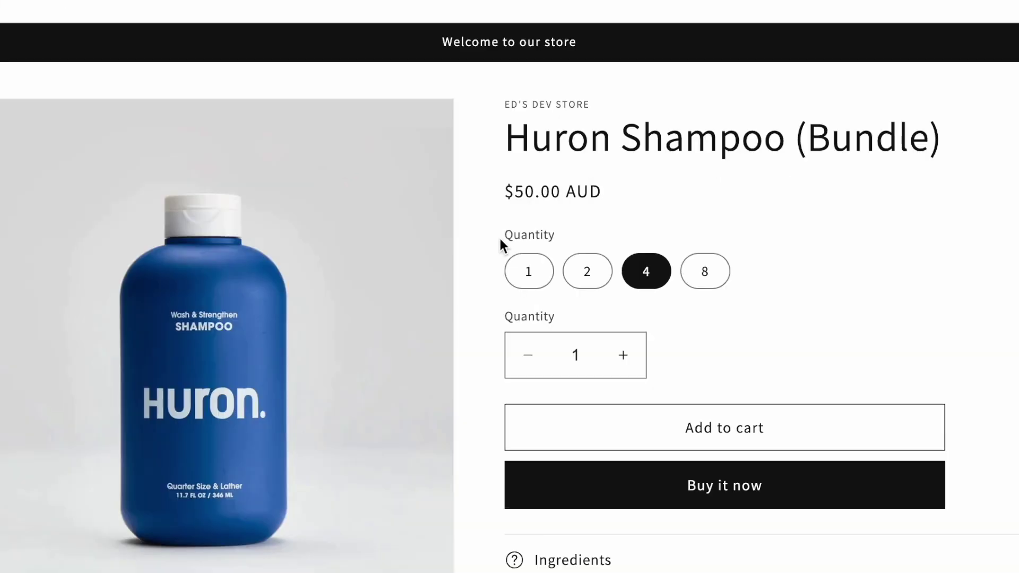
drag(503, 255, 596, 234)
click(552, 234)
click(548, 227)
drag(511, 234, 584, 233)
click(584, 233)
- Compare the bundle's 8-pack and 4-pack prices, ending on the 4-pack option
click(516, 318)
click(692, 284)
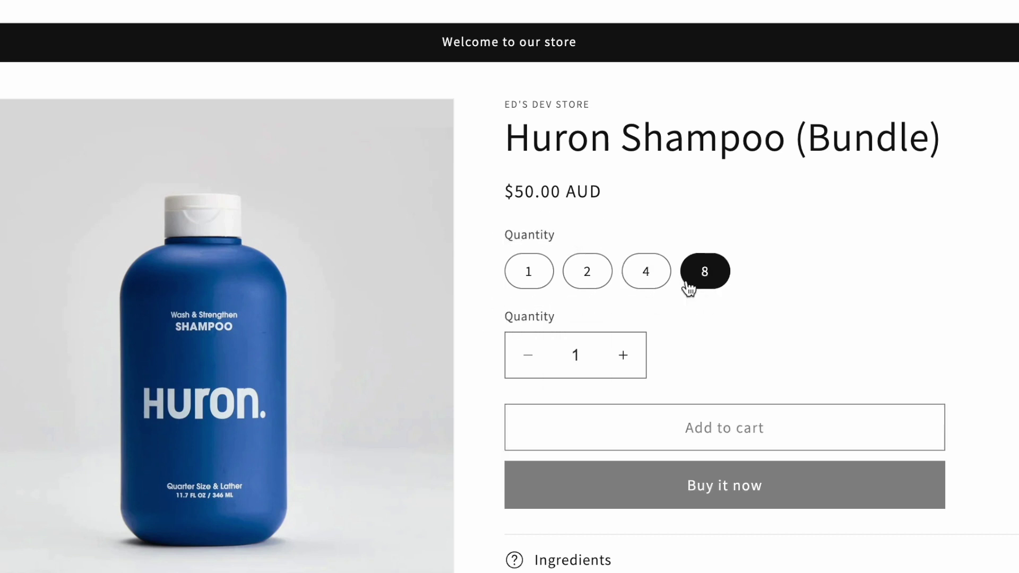
click(642, 282)
click(706, 280)
click(646, 282)
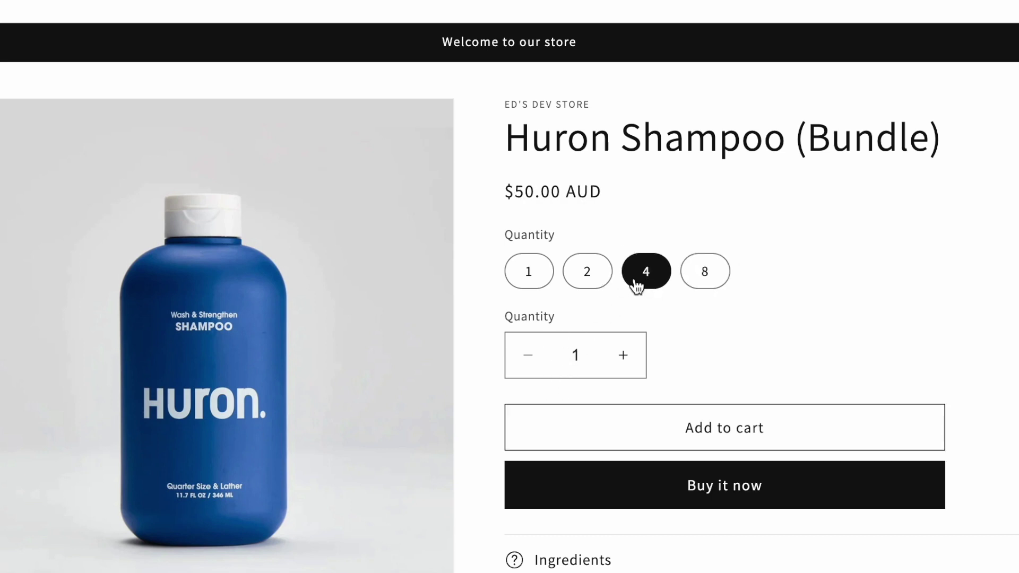
drag(500, 234, 586, 229)
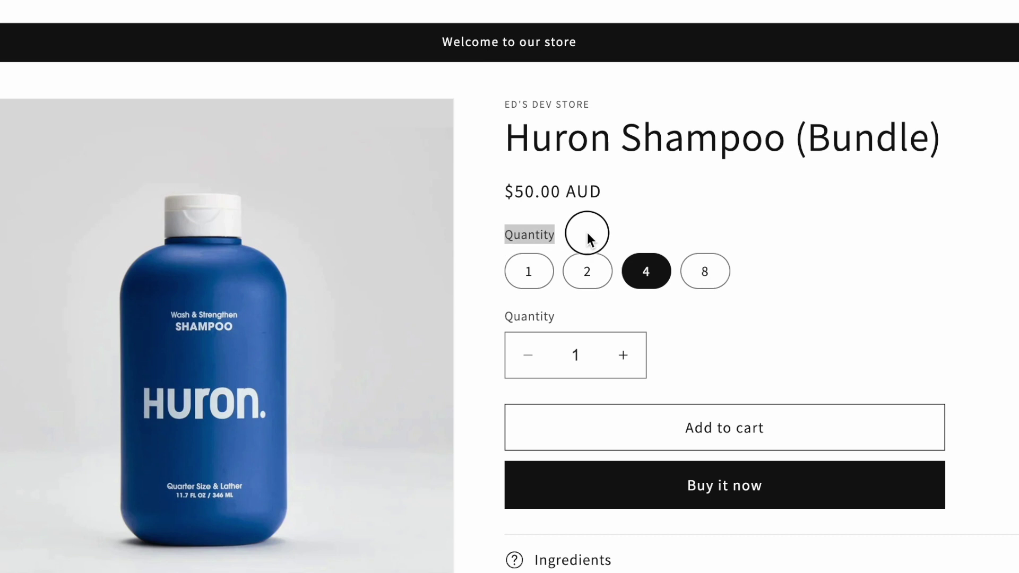
click(526, 229)
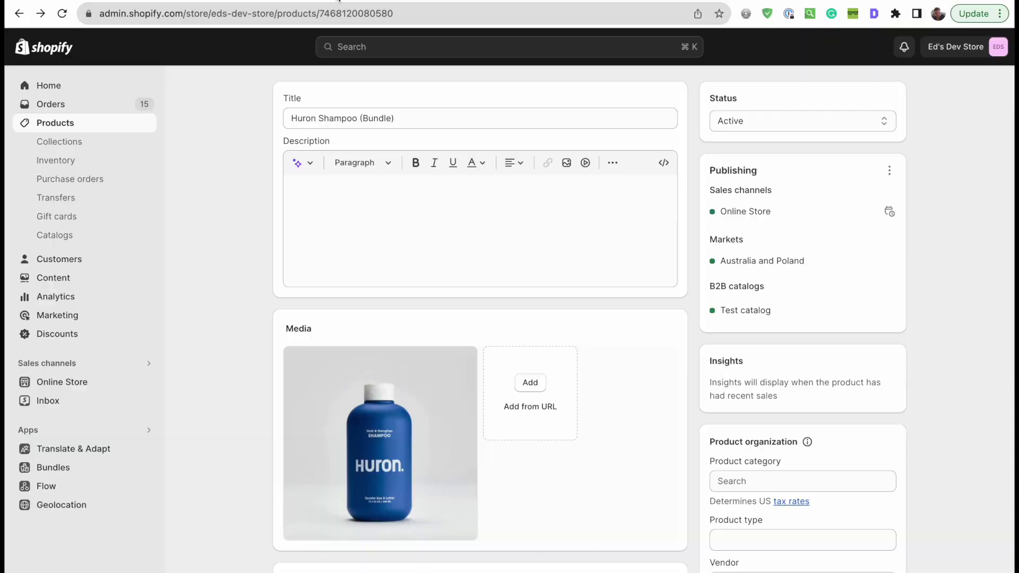
- Rename the bundle's Quantity option to Pack Size in the Bundles app and save
scroll(382, 400, down, 5)
click(666, 300)
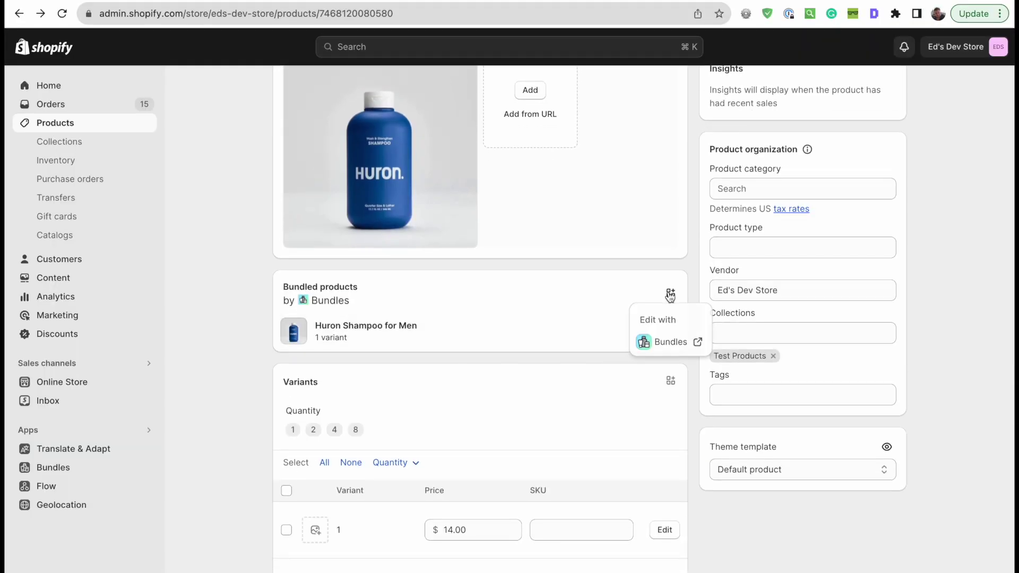
click(667, 343)
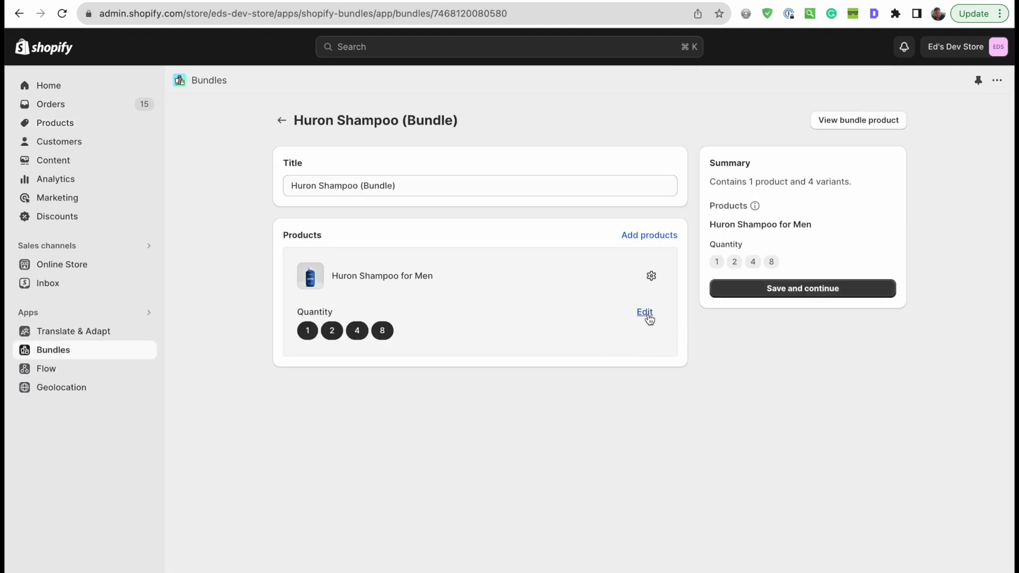
click(646, 313)
click(683, 340)
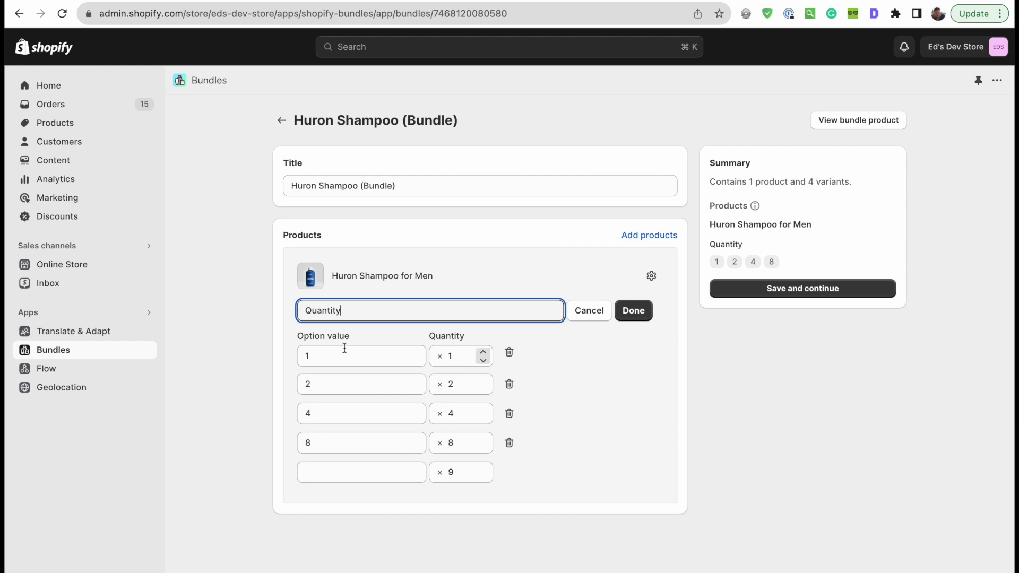
double_click(391, 311)
text(Pack )
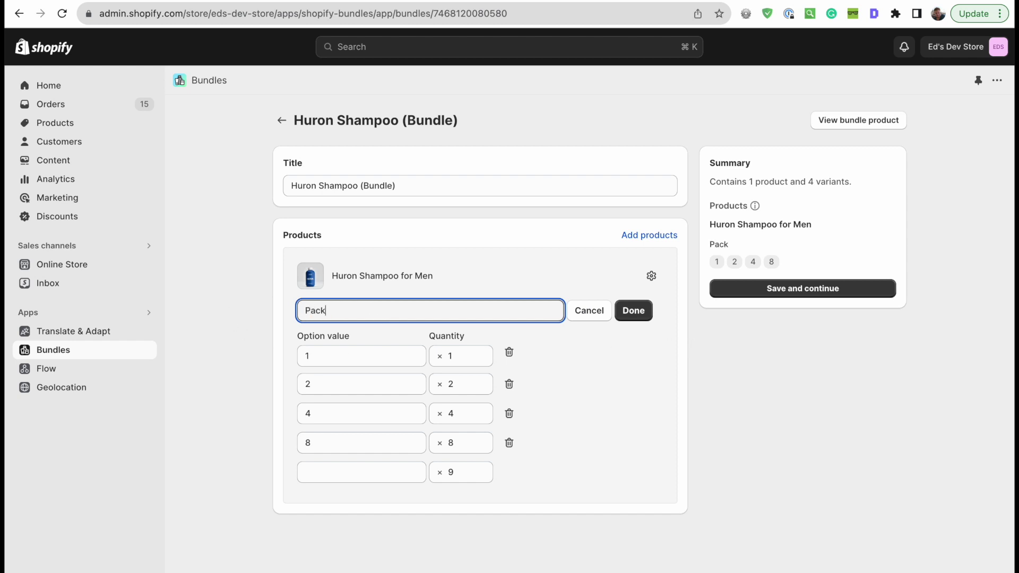
text(size)
text(S)
click(637, 311)
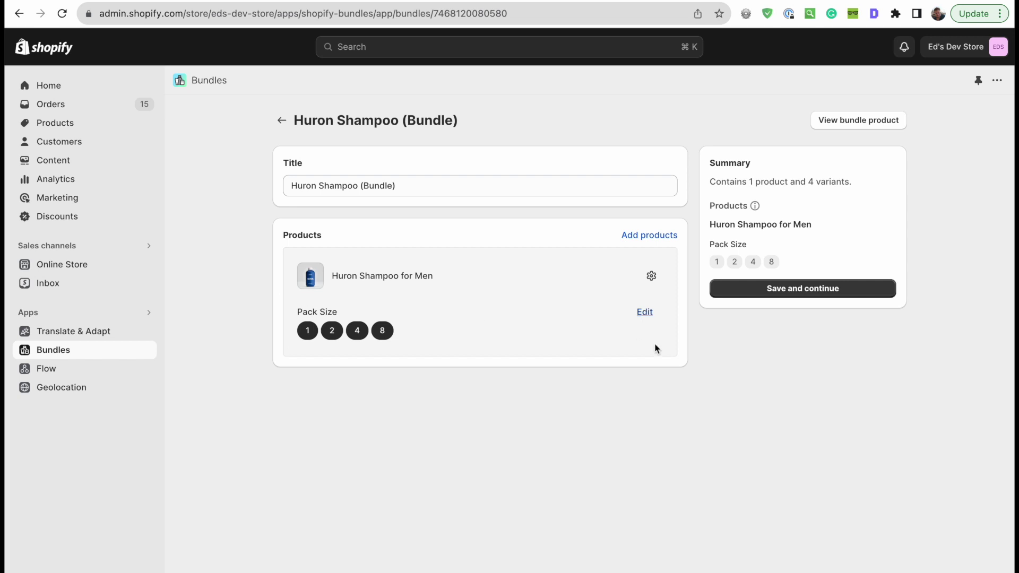
click(796, 288)
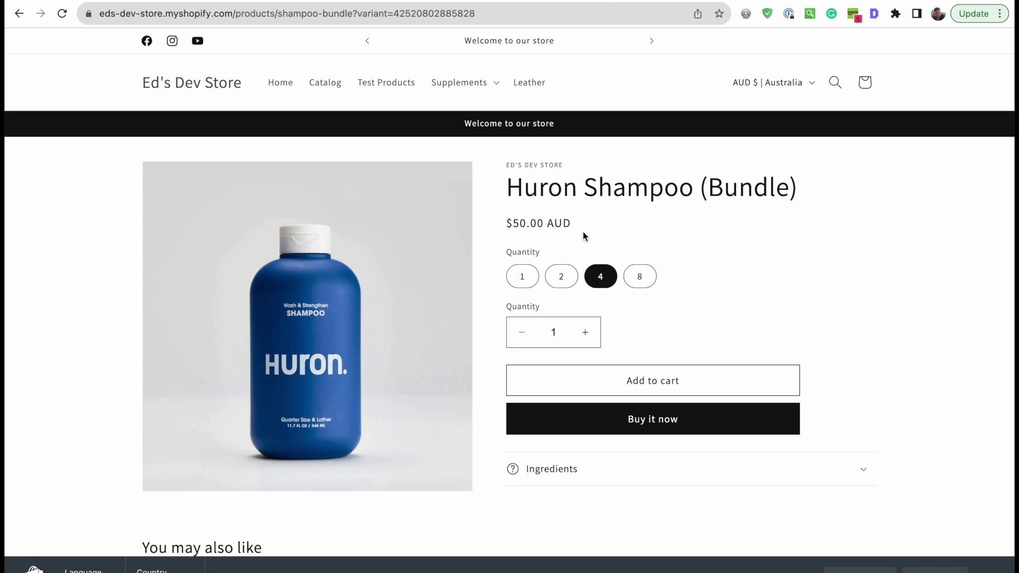
- Reload the storefront product page and check the Pack Size choices, including the 8-pack
key(super+r)
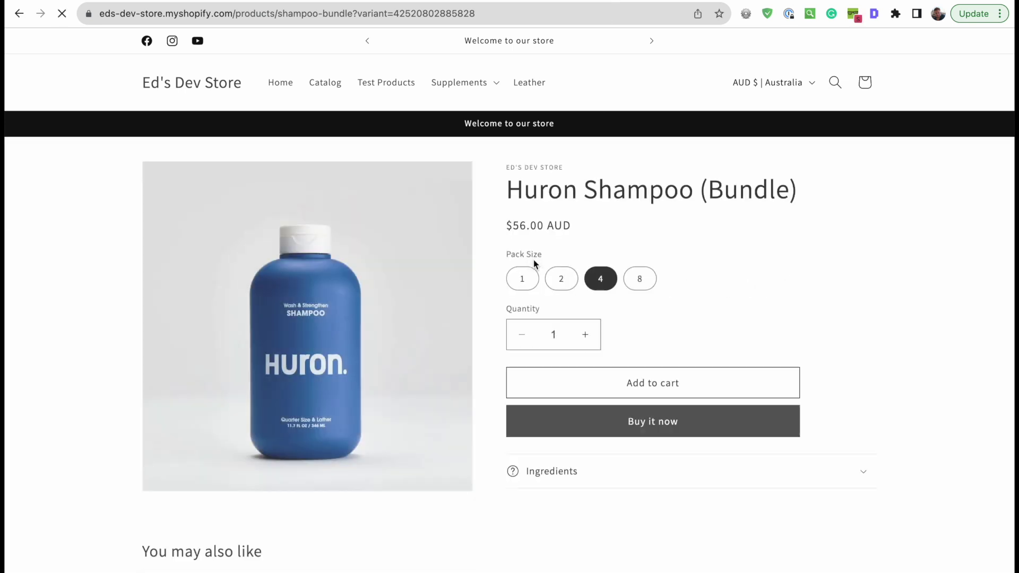
click(642, 276)
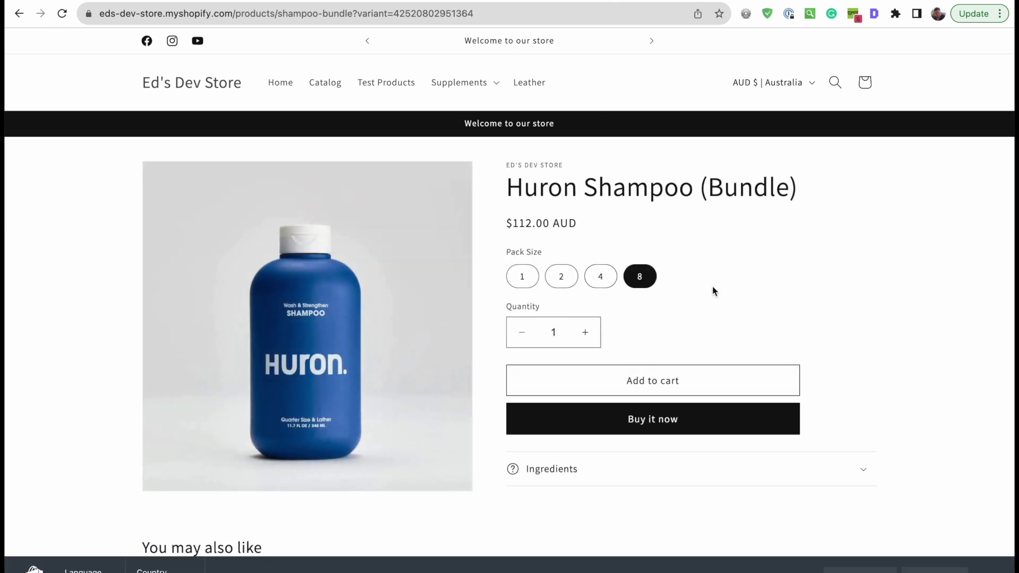
click(601, 275)
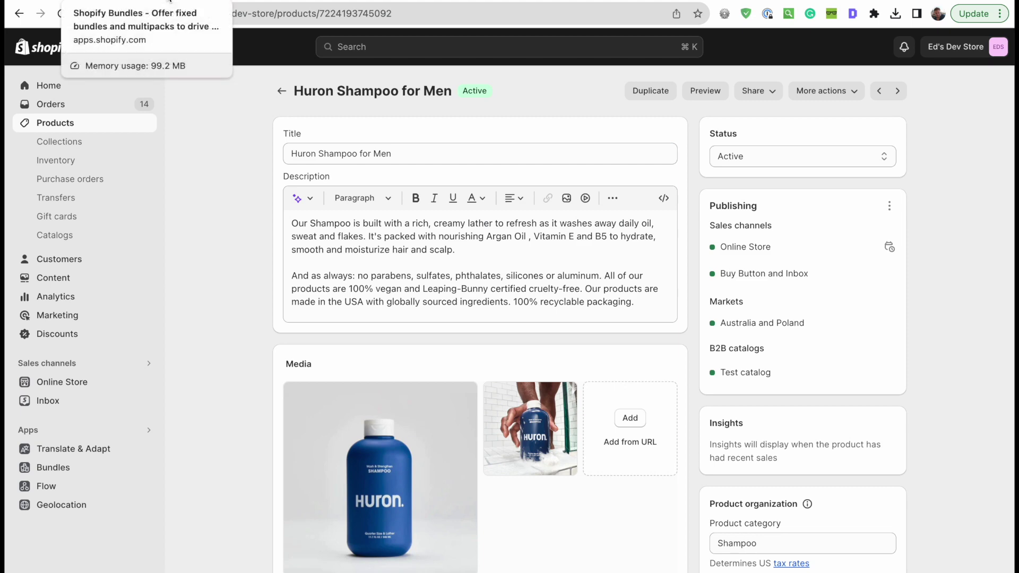
key(super+Tab)
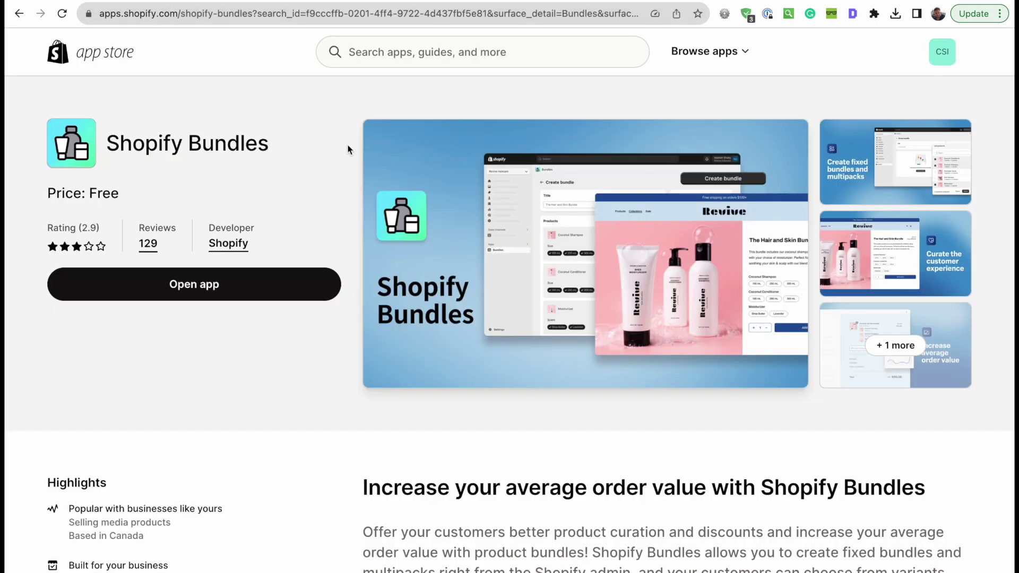